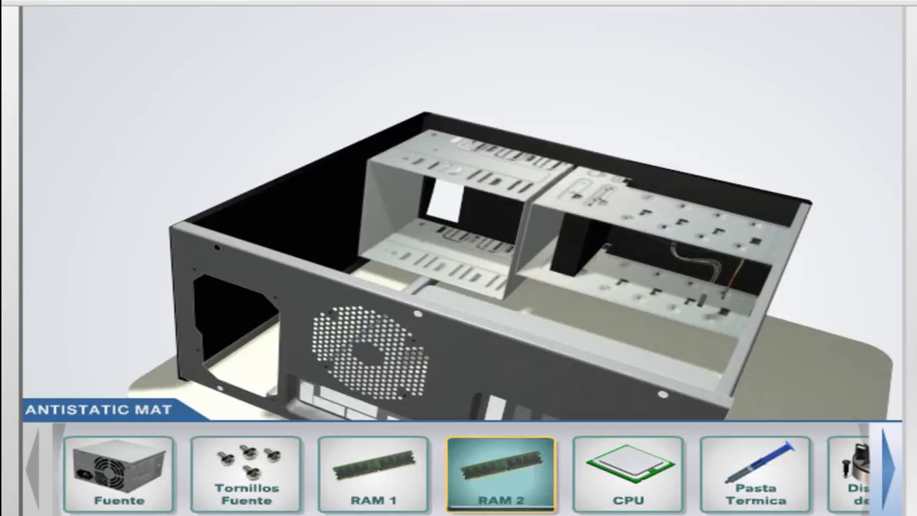
Rotate the power supply (Fuente) to match the case's rear opening, install it and secure it with its screws (Tornillos Fuente)
mouse_move(143, 479)
drag(143, 479, 285, 219)
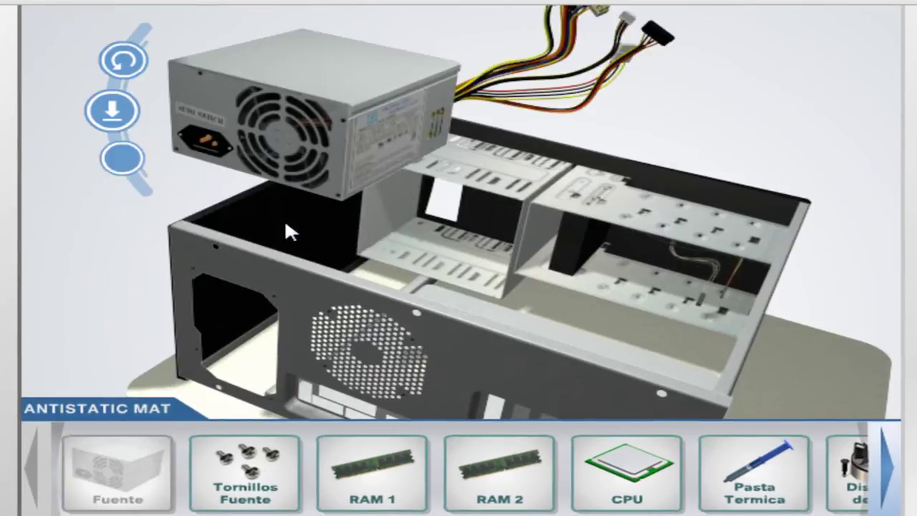
click(123, 63)
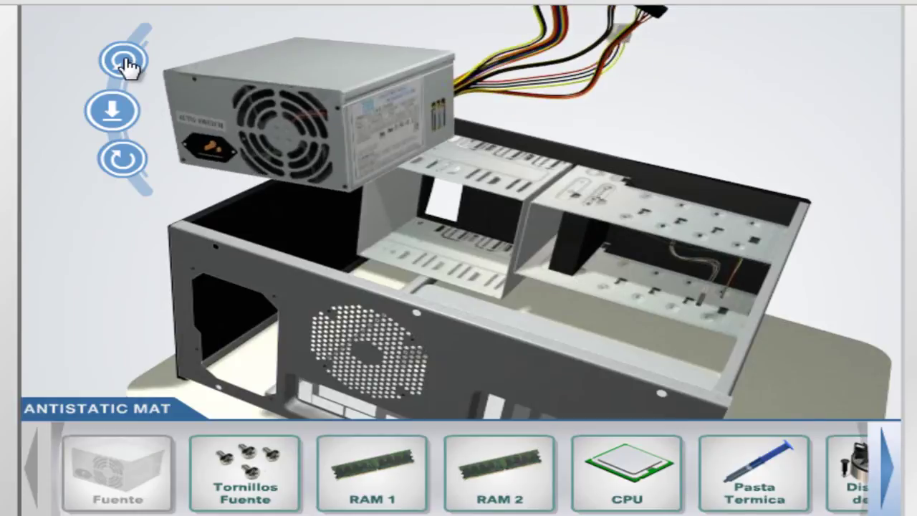
click(124, 63)
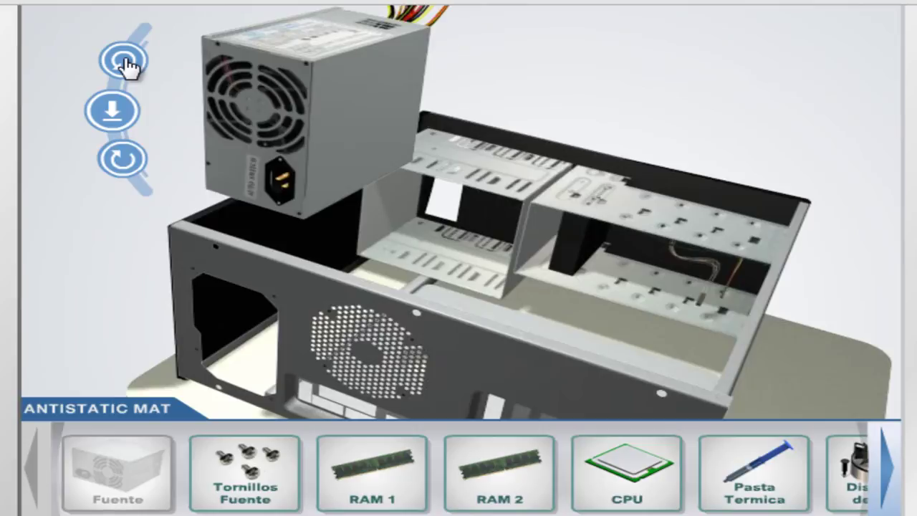
click(113, 112)
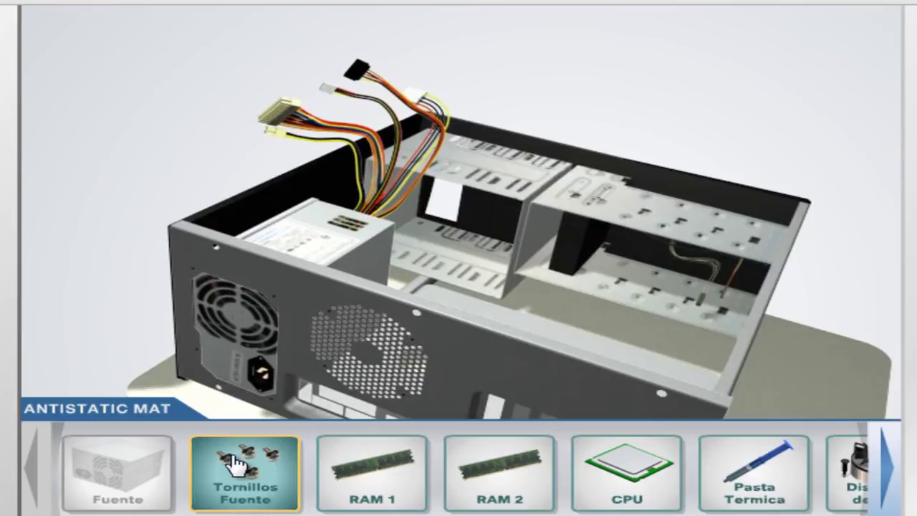
drag(236, 464, 265, 303)
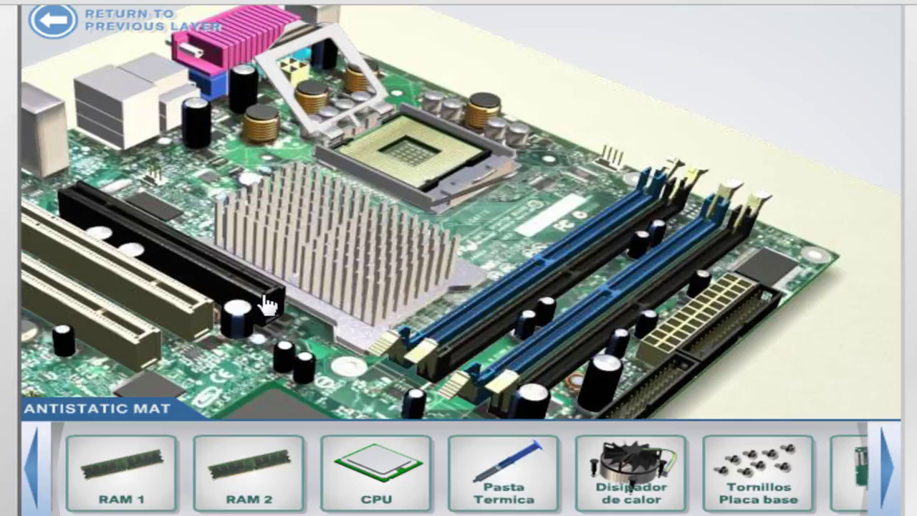
Rotate the CPU to match the socket's notches, seat it, and lock it in with the load plate and lever
mouse_move(380, 481)
drag(376, 474, 423, 138)
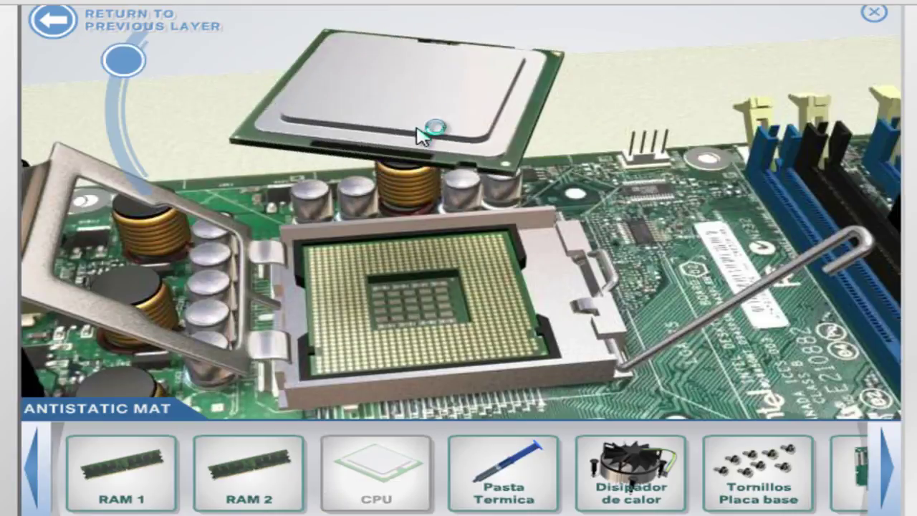
mouse_move(139, 73)
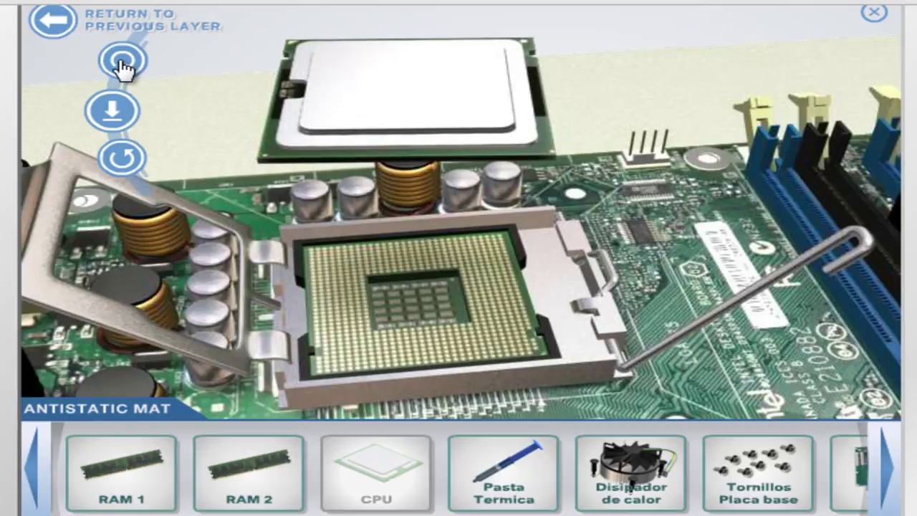
click(122, 64)
click(122, 64)
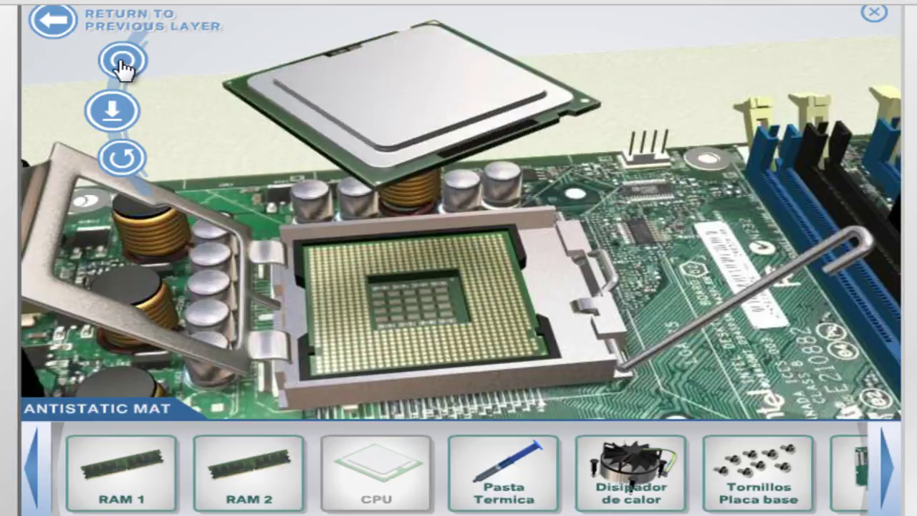
click(122, 65)
click(121, 64)
click(122, 65)
click(121, 65)
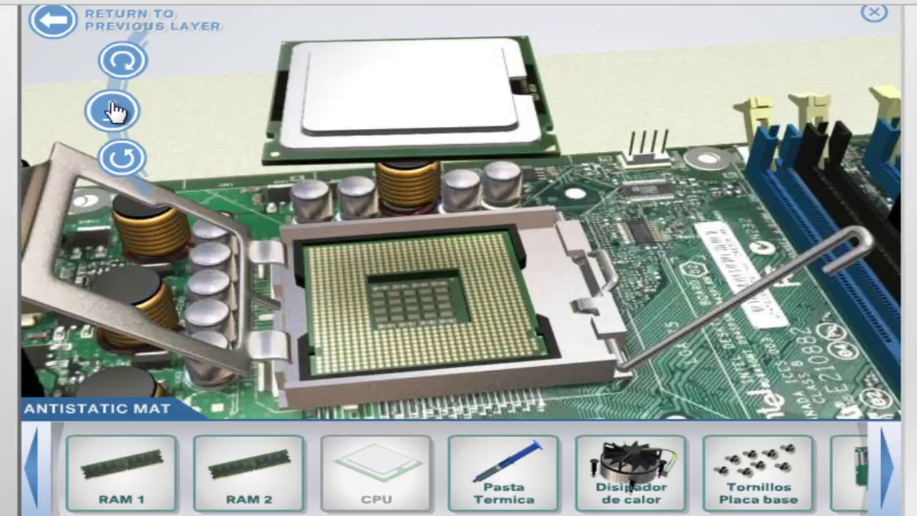
click(113, 111)
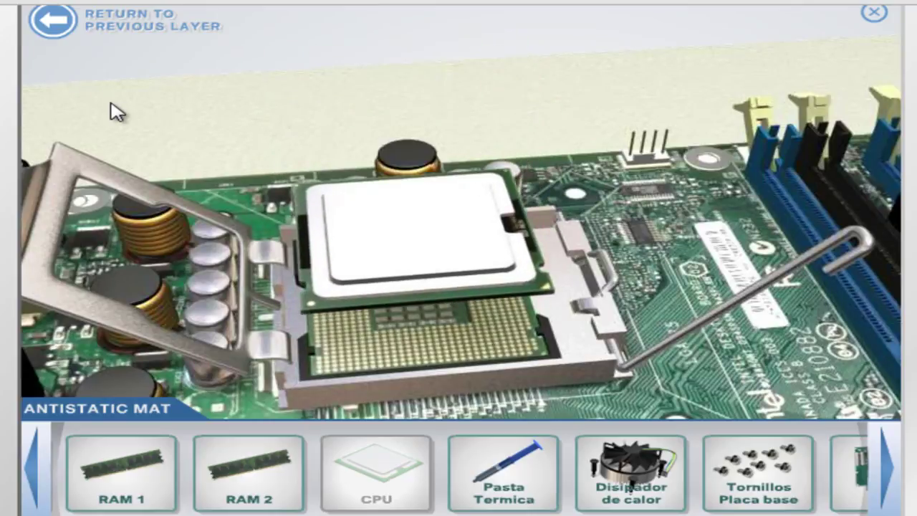
click(58, 216)
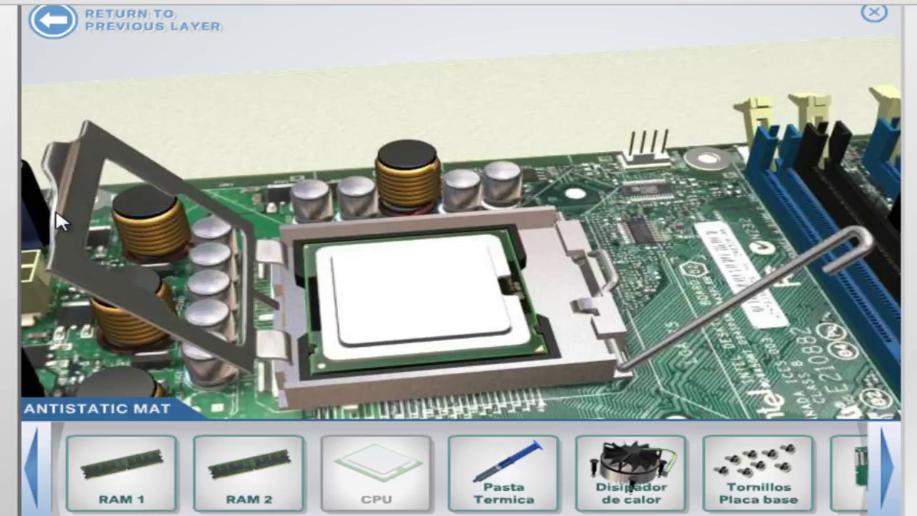
click(861, 252)
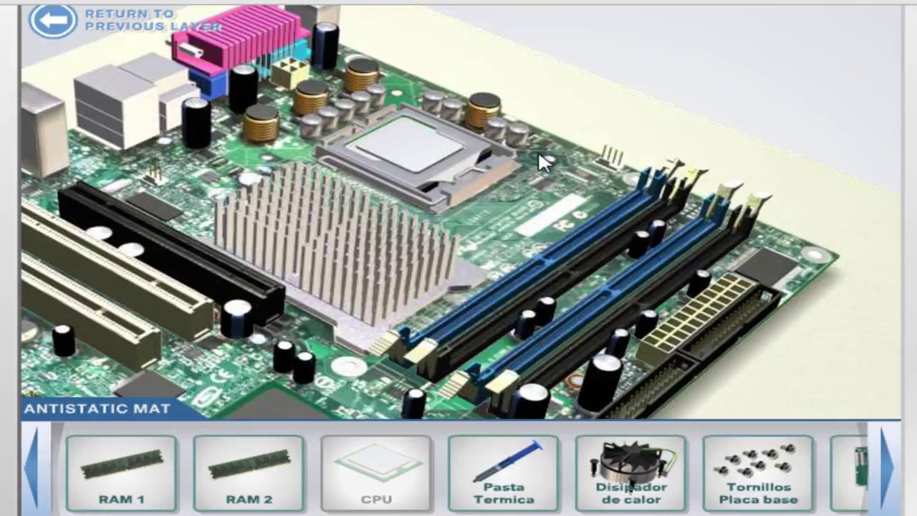
Apply thermal paste (Pasta Termica) to the CPU and mount the heat sink (Disipador de calor) over it
click(504, 491)
drag(503, 491, 562, 78)
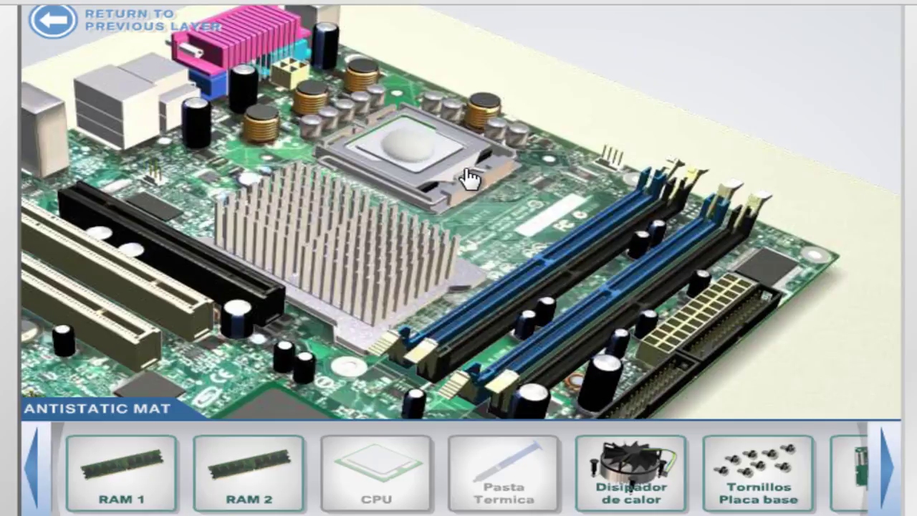
mouse_move(612, 465)
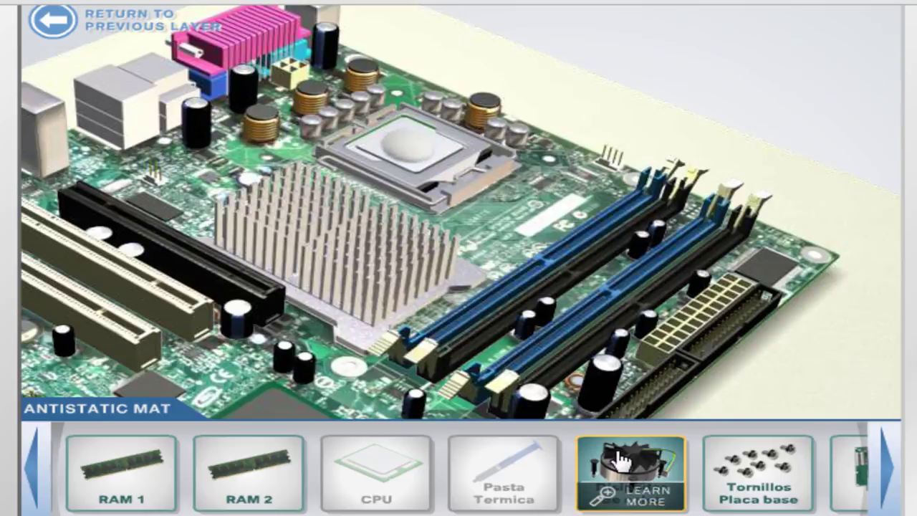
drag(620, 459, 456, 66)
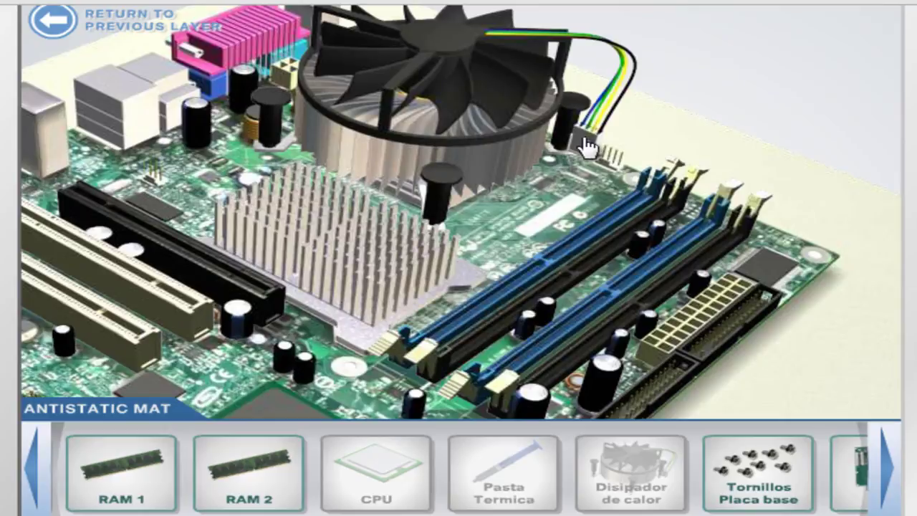
Connect the heat sink fan's power cable to the four-pin fan header on the motherboard
click(582, 132)
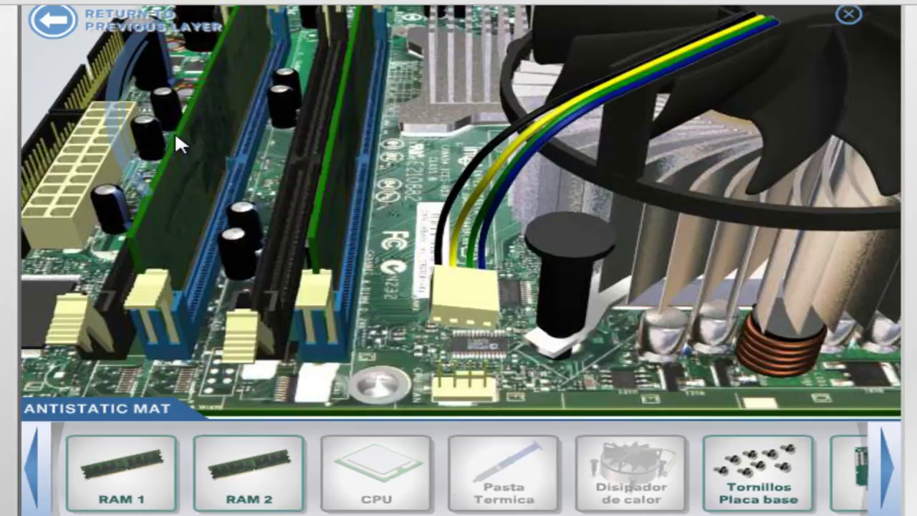
mouse_move(129, 68)
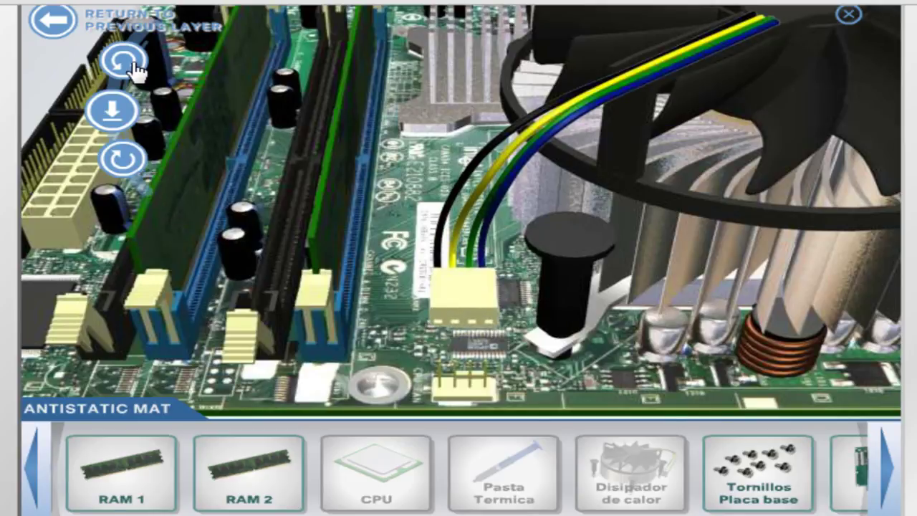
click(115, 110)
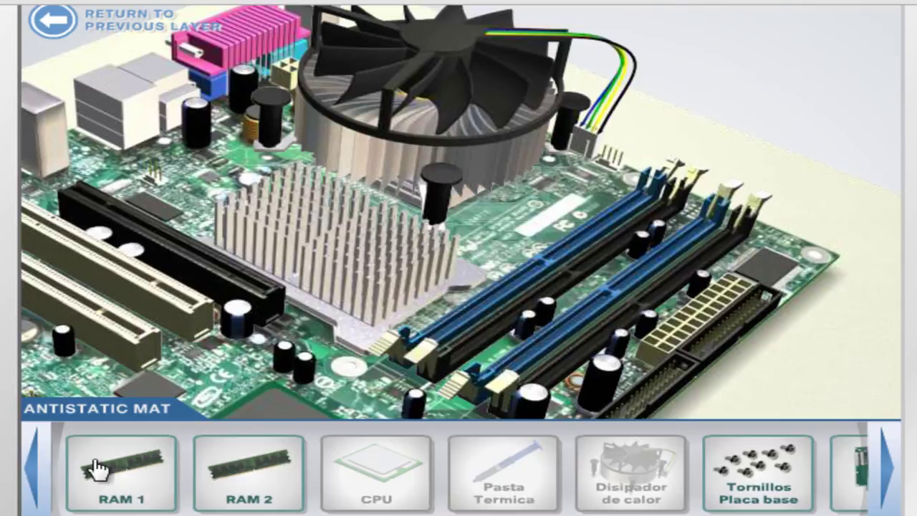
Rotate the RAM 1 module so its notch lines up with the memory slot and install it in a blue slot
drag(86, 467, 477, 203)
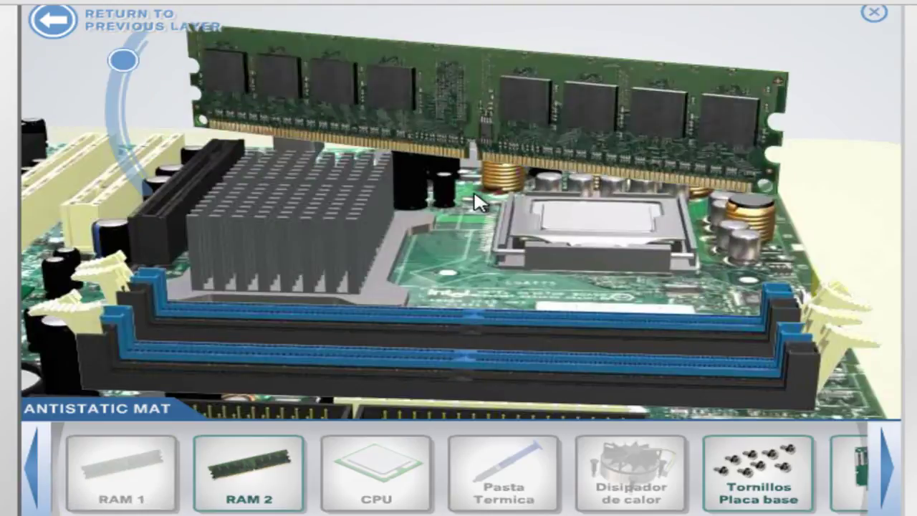
click(136, 56)
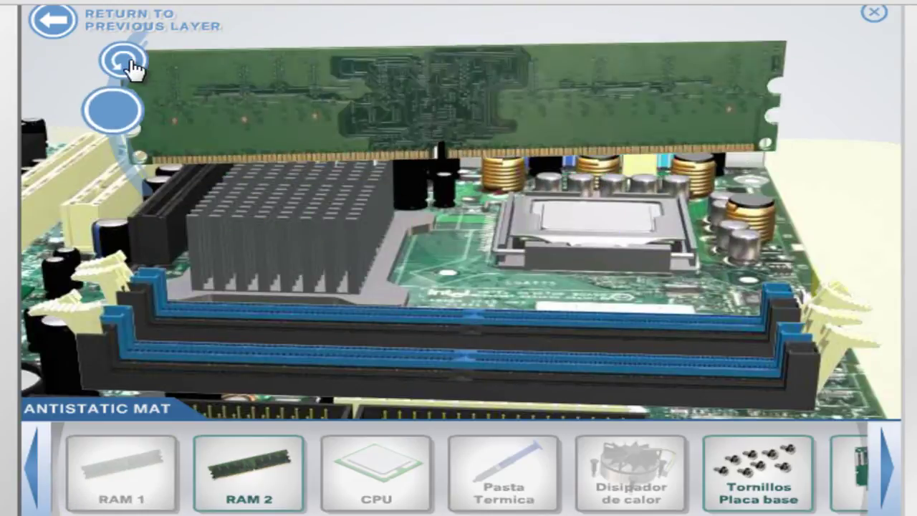
click(131, 66)
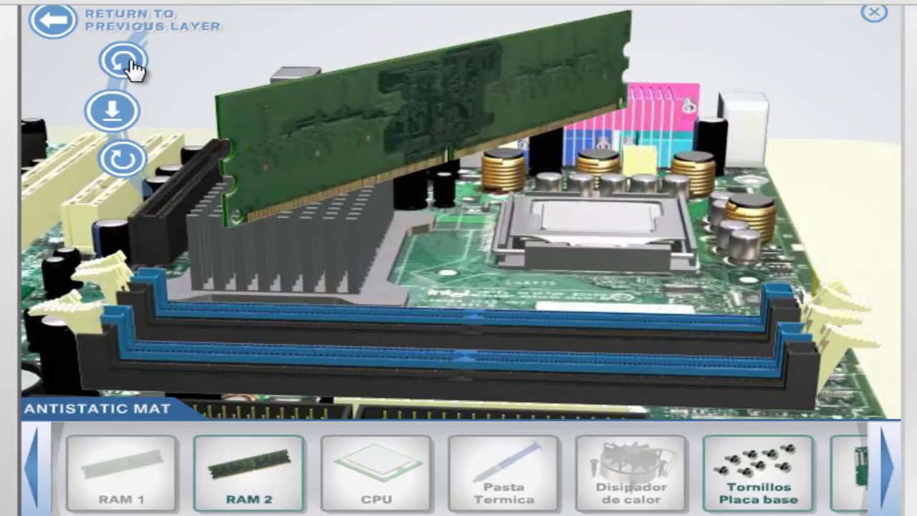
click(131, 66)
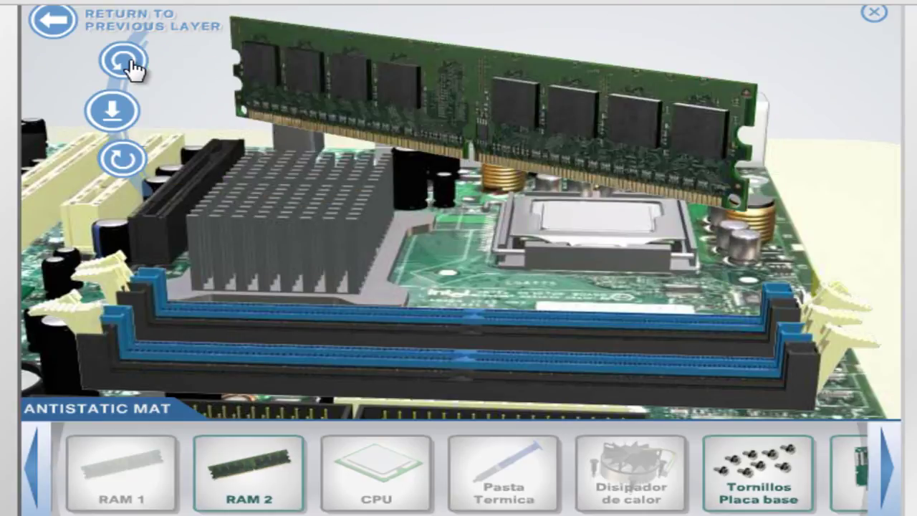
click(131, 66)
click(117, 125)
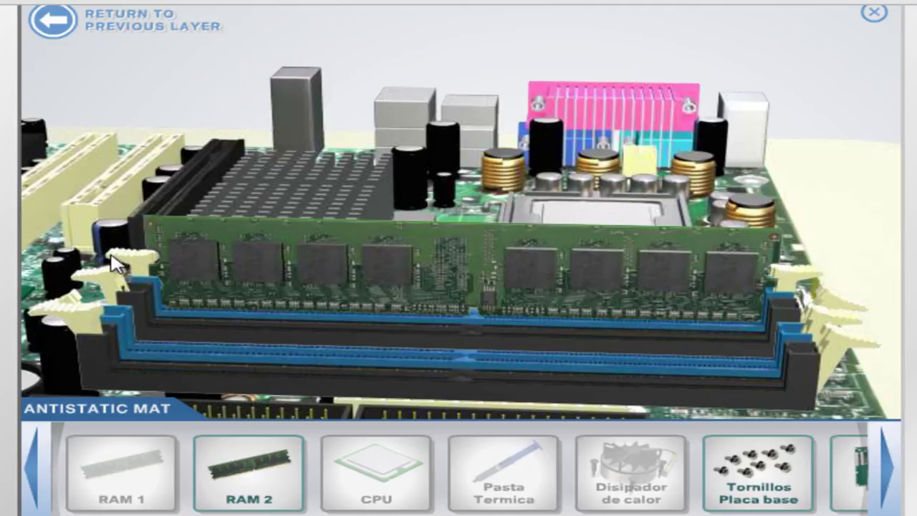
Align the RAM 2 module with the other blue memory slot and install it
drag(247, 480, 323, 249)
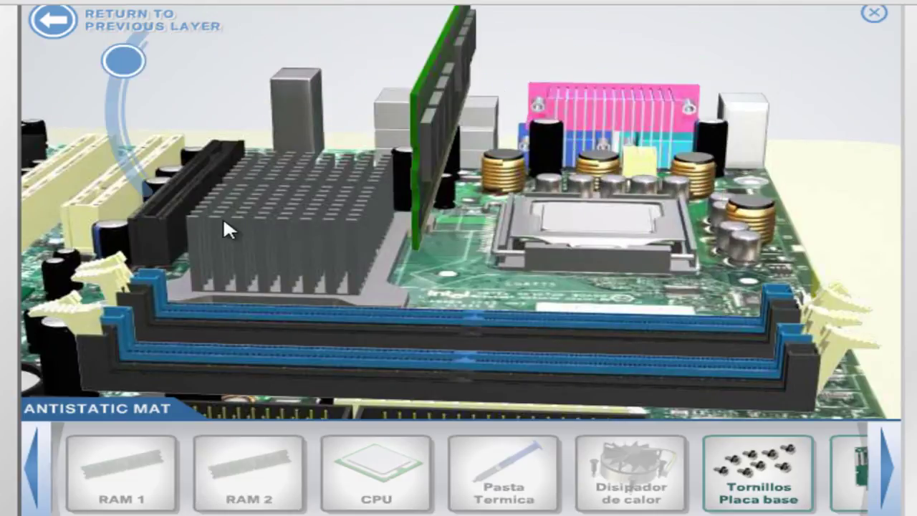
click(116, 72)
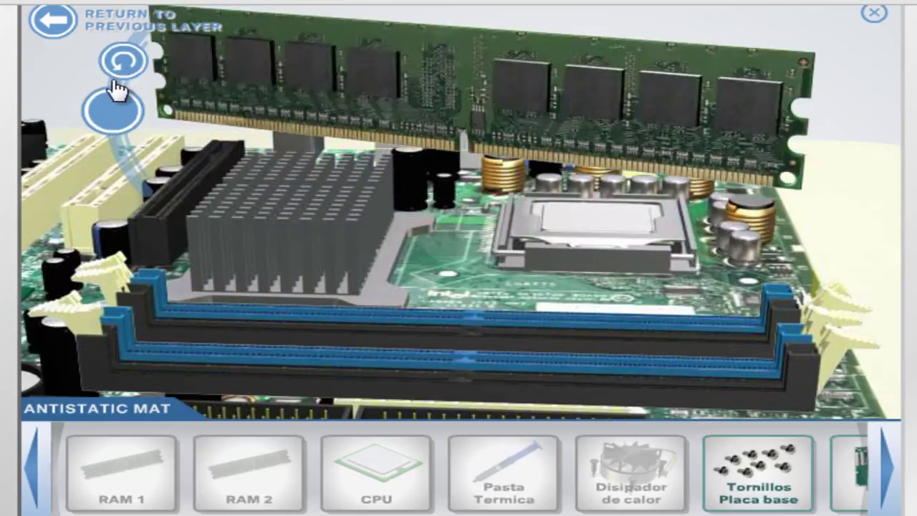
click(121, 171)
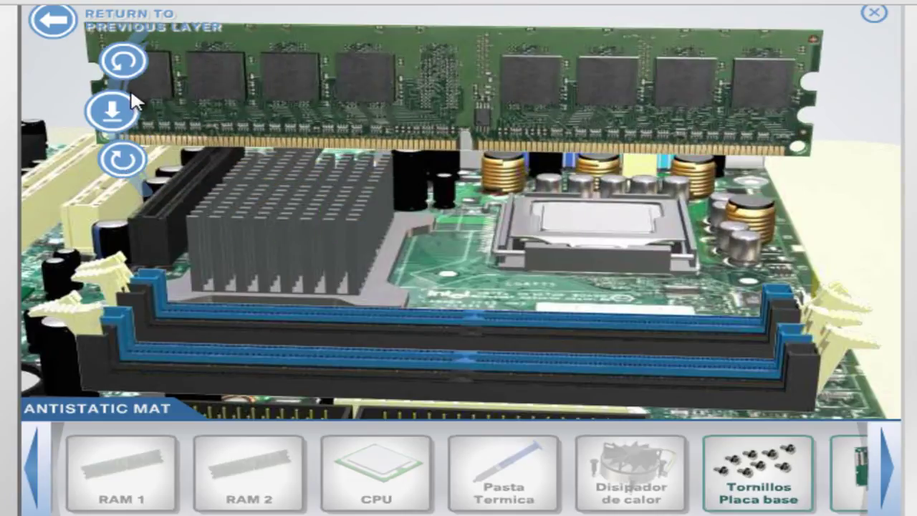
click(131, 109)
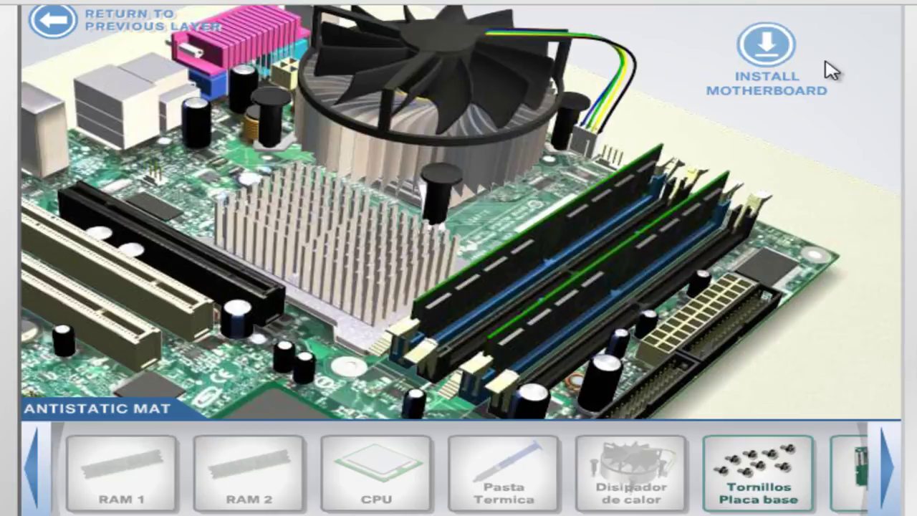
Rotate the motherboard until its ports face the rear of the case and install it in the case
click(766, 47)
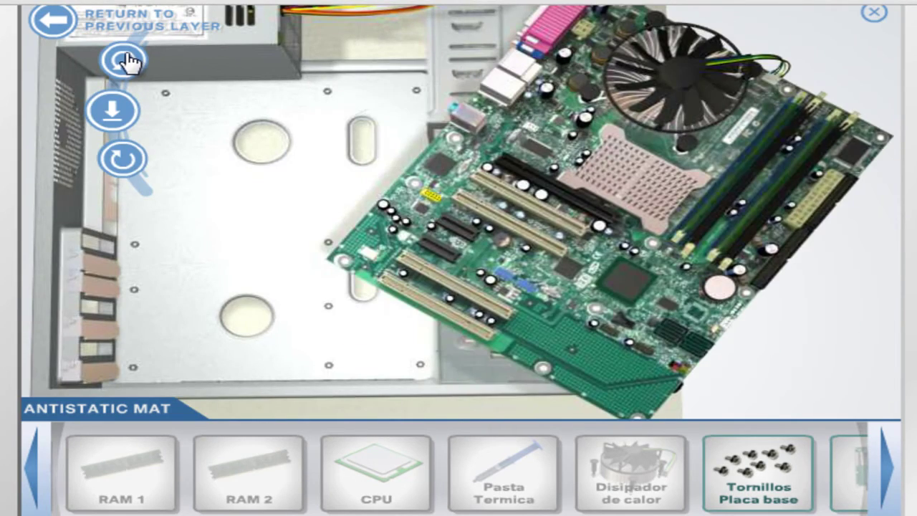
click(123, 62)
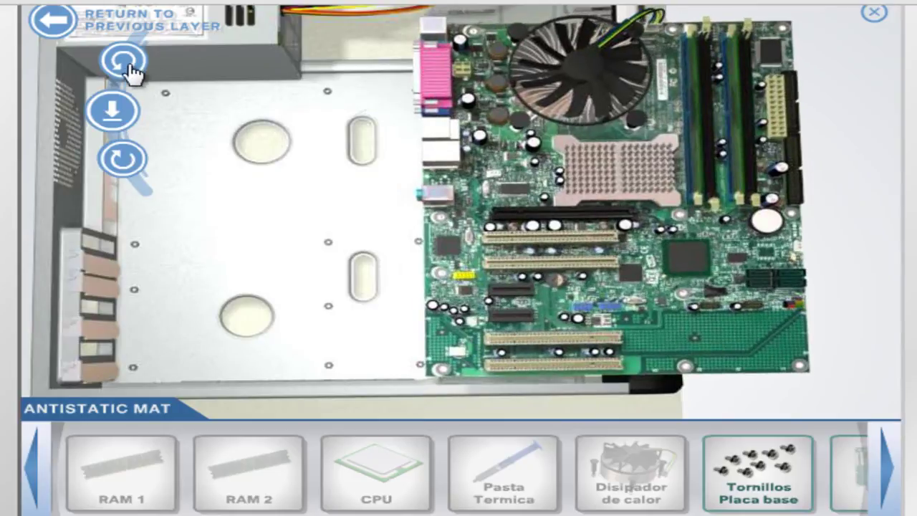
click(127, 111)
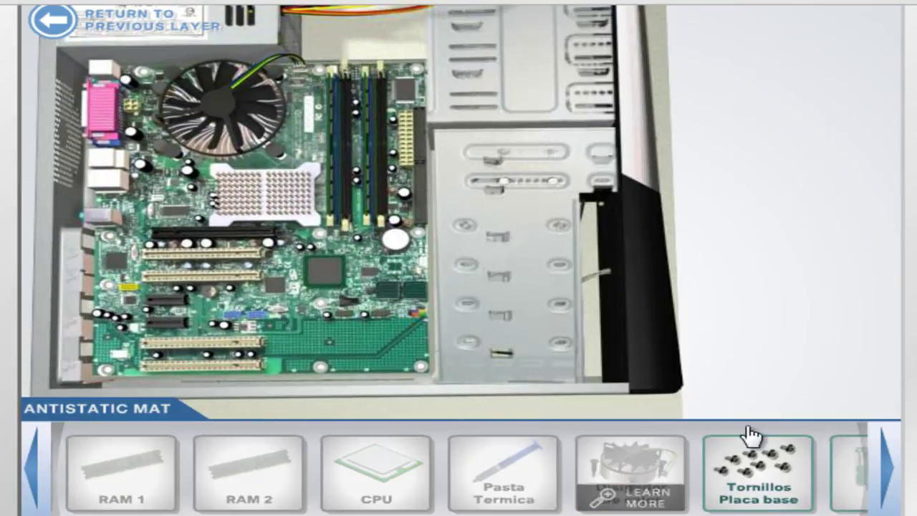
Fasten the motherboard to the case with its screws (Tornillos Placa base)
click(749, 479)
click(344, 216)
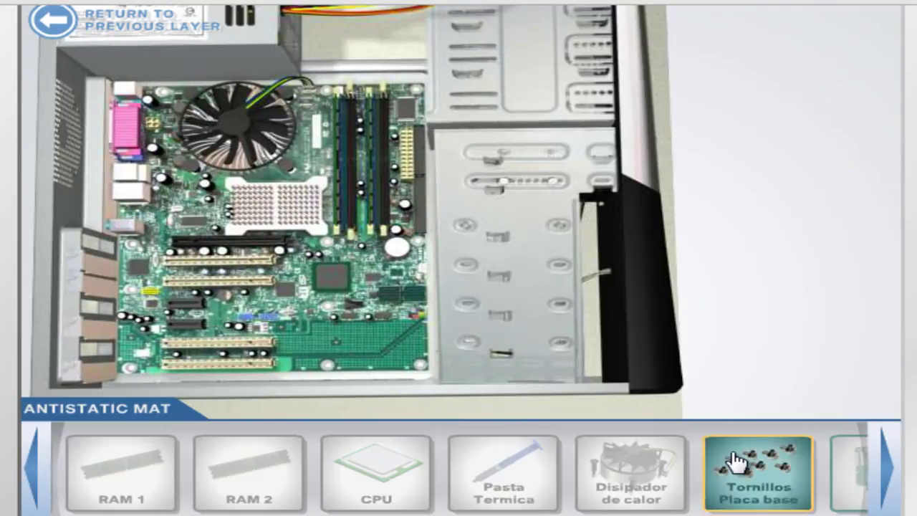
drag(736, 461, 365, 246)
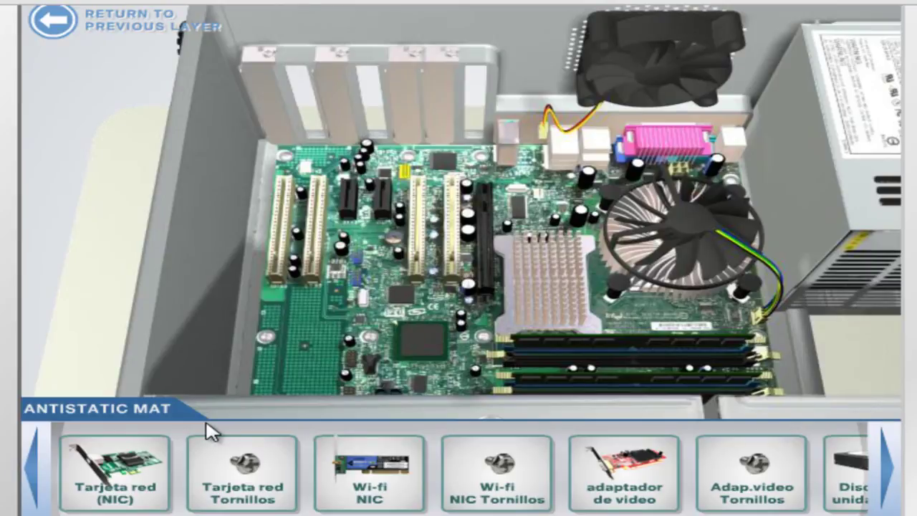
Install the network card (Tarjeta red NIC) in the short black slot nearest the middle of the motherboard and fasten it with its screw
mouse_move(118, 467)
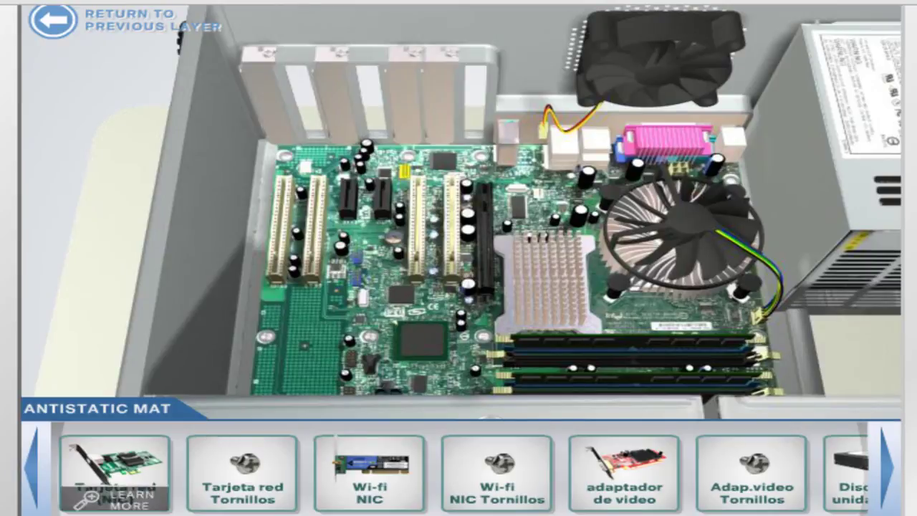
drag(119, 467, 448, 205)
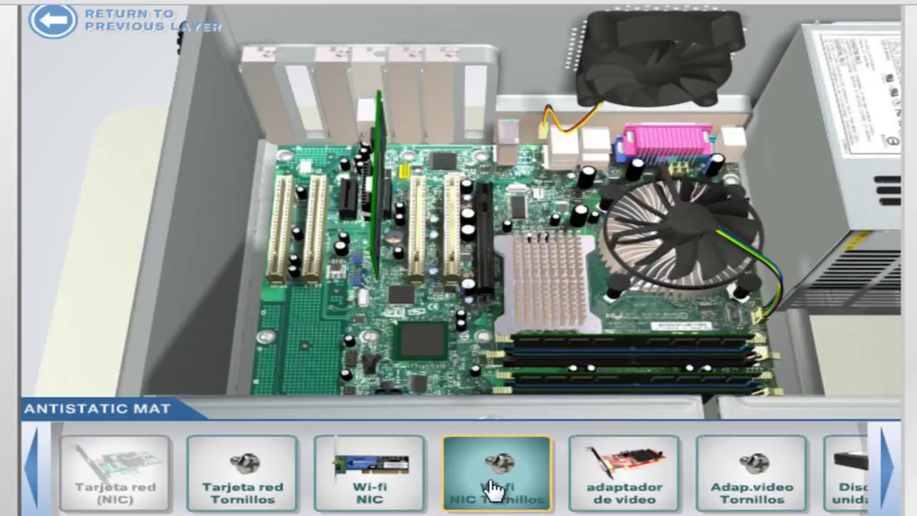
click(241, 466)
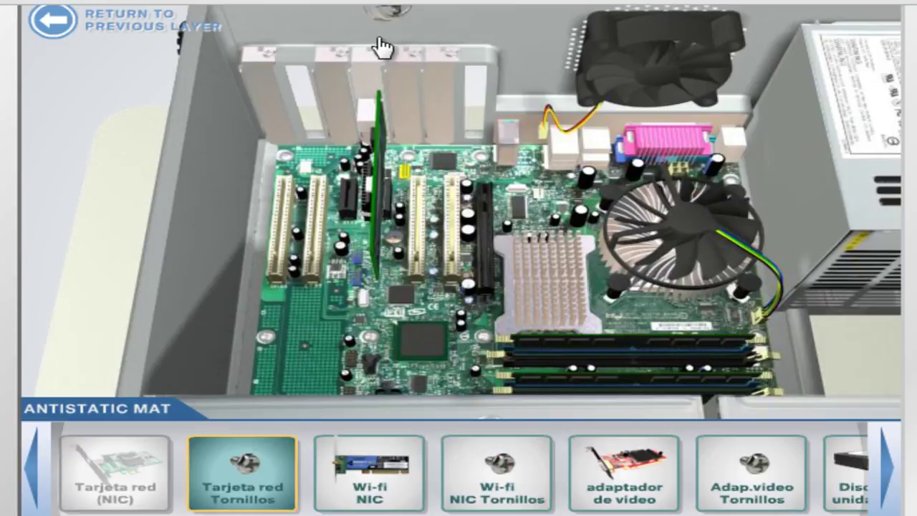
click(384, 73)
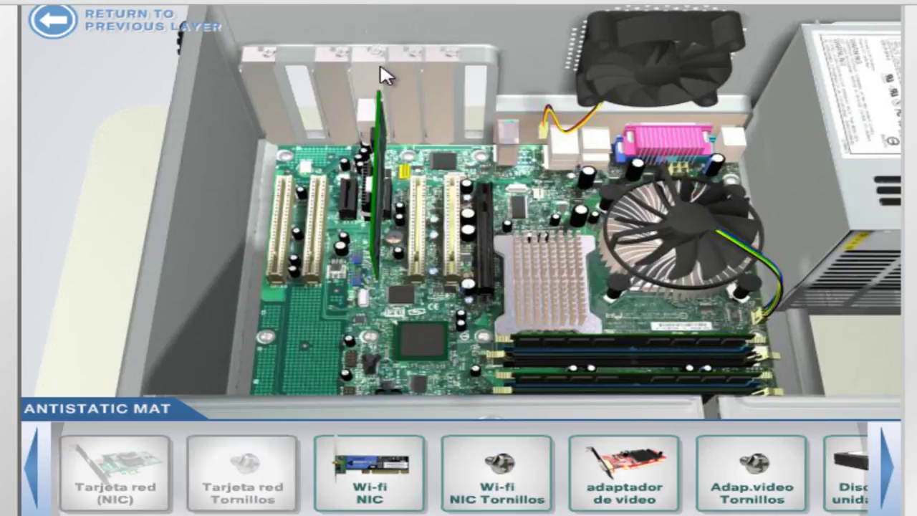
Install the Wi-fi NIC in the white slot second from the motherboard's outer edge and secure its bracket with its screw
click(358, 454)
click(326, 244)
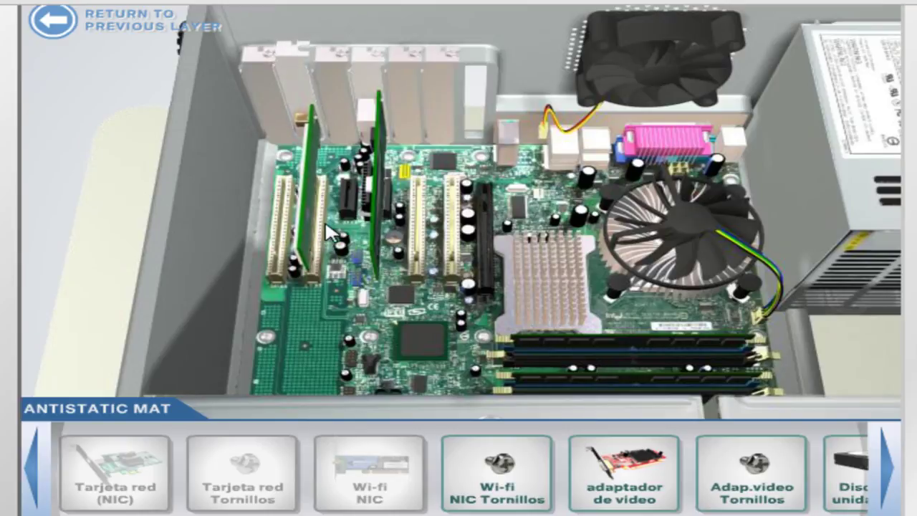
click(507, 485)
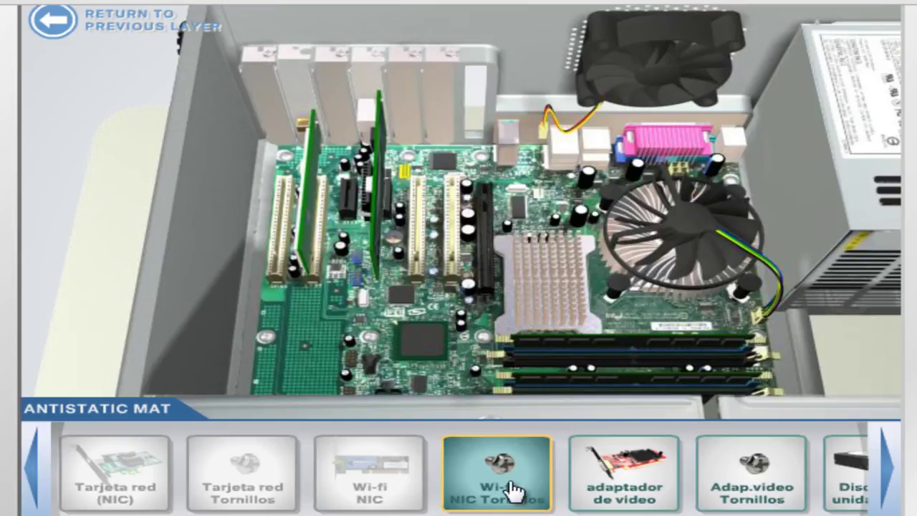
click(303, 48)
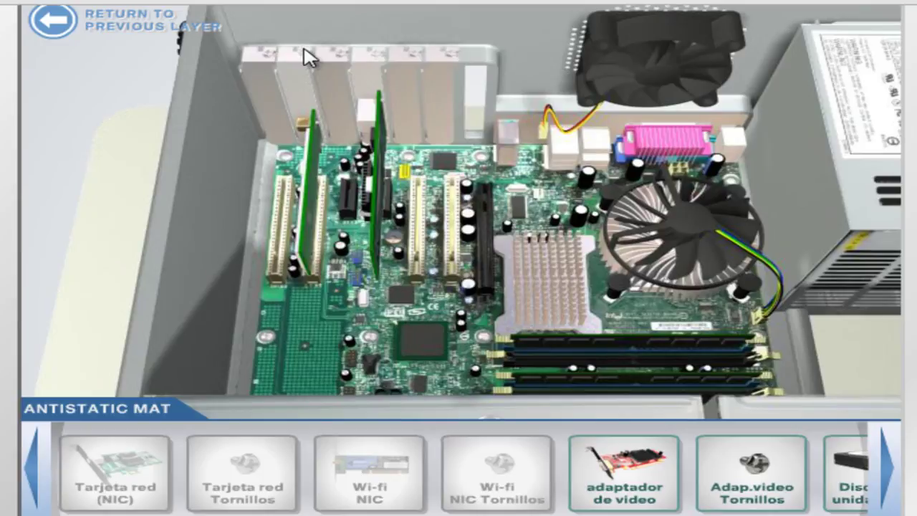
Install the video adapter (adaptador de video) in the long black slot and fasten it with its screw
mouse_move(610, 464)
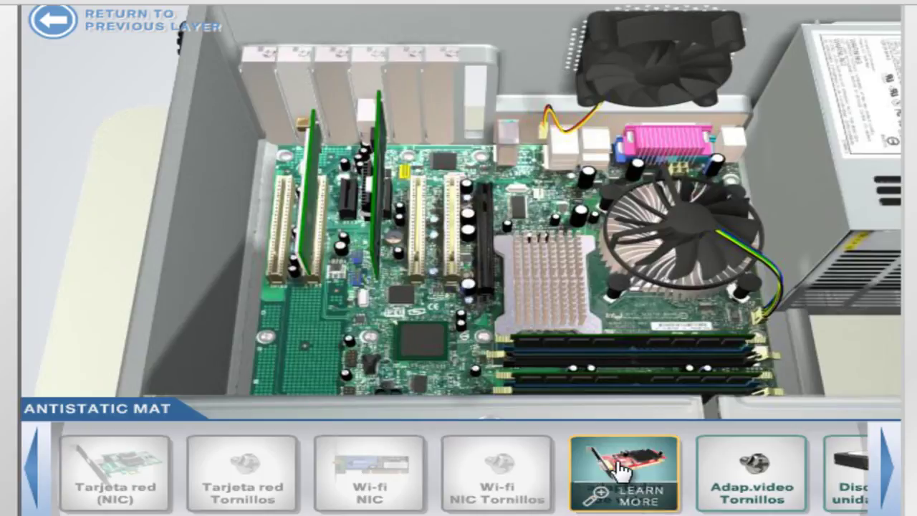
click(617, 465)
click(476, 200)
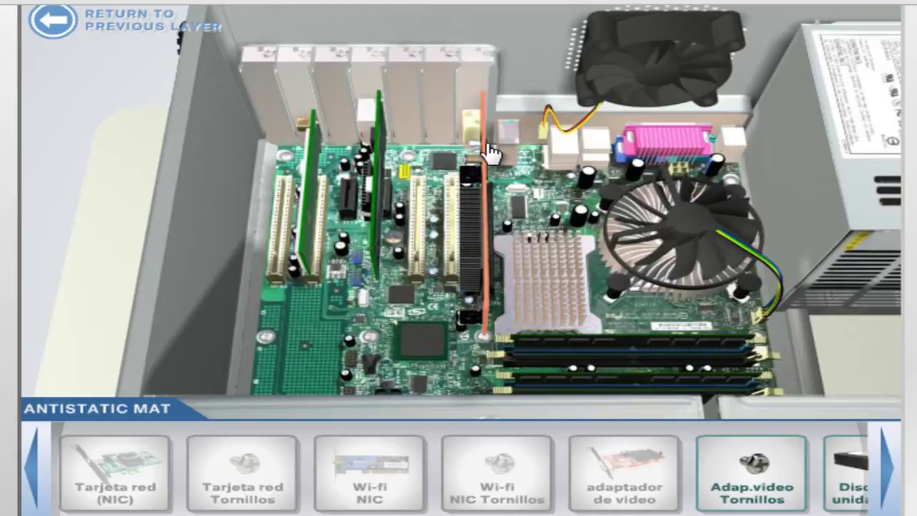
click(755, 496)
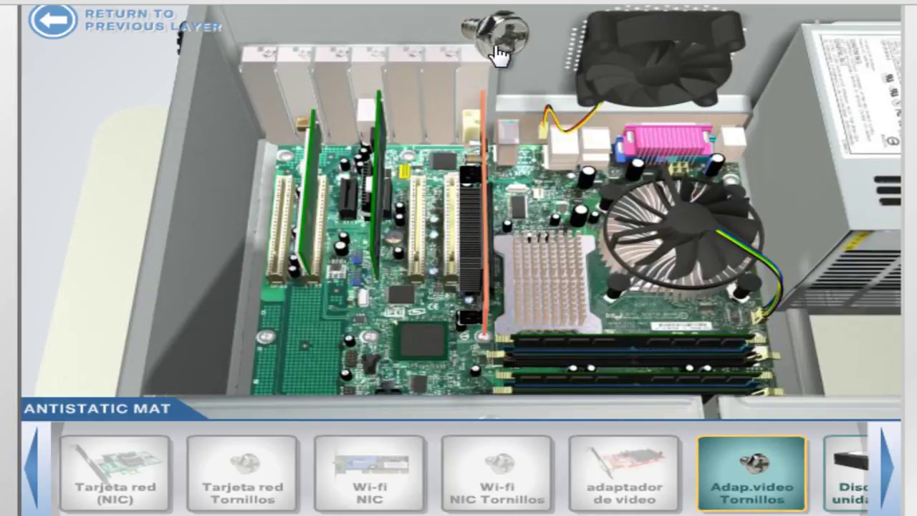
click(498, 52)
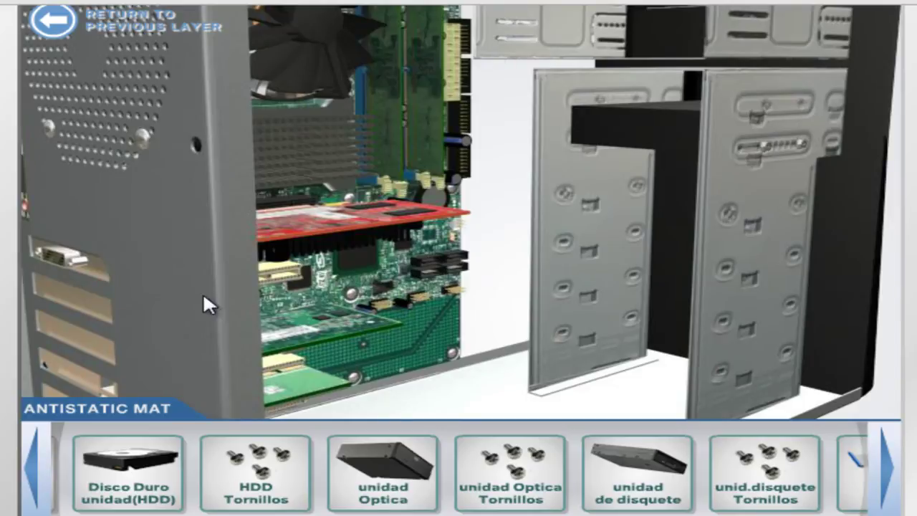
Rotate the hard disk (HDD) label side up with its connectors facing the motherboard, install it in the drive bay and fasten its screws
drag(127, 475, 438, 166)
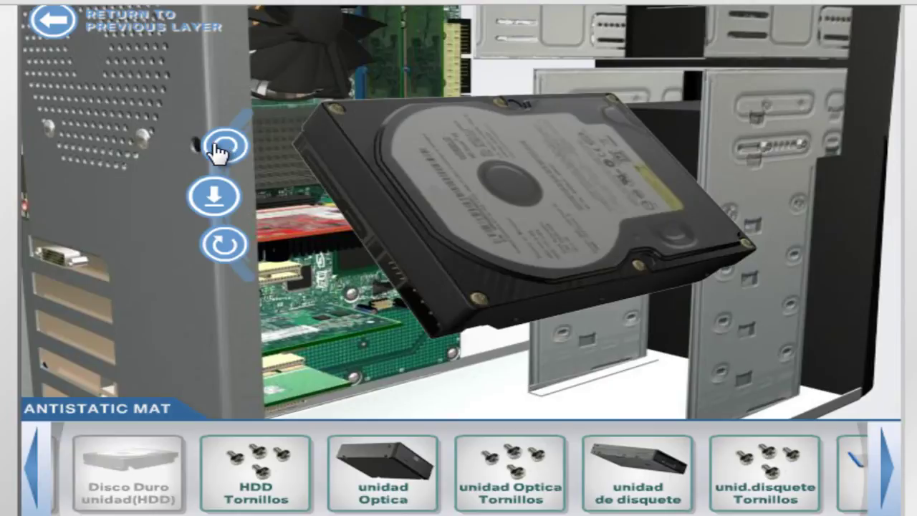
click(218, 149)
click(219, 149)
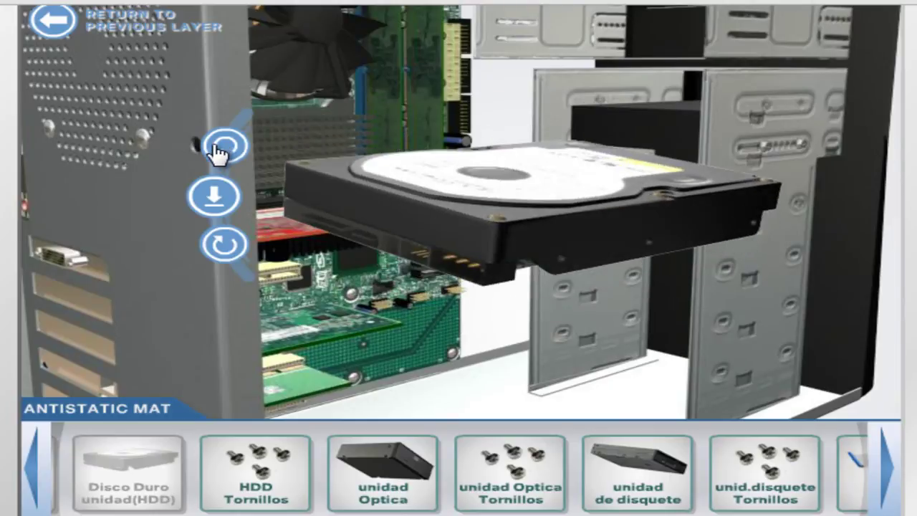
click(216, 202)
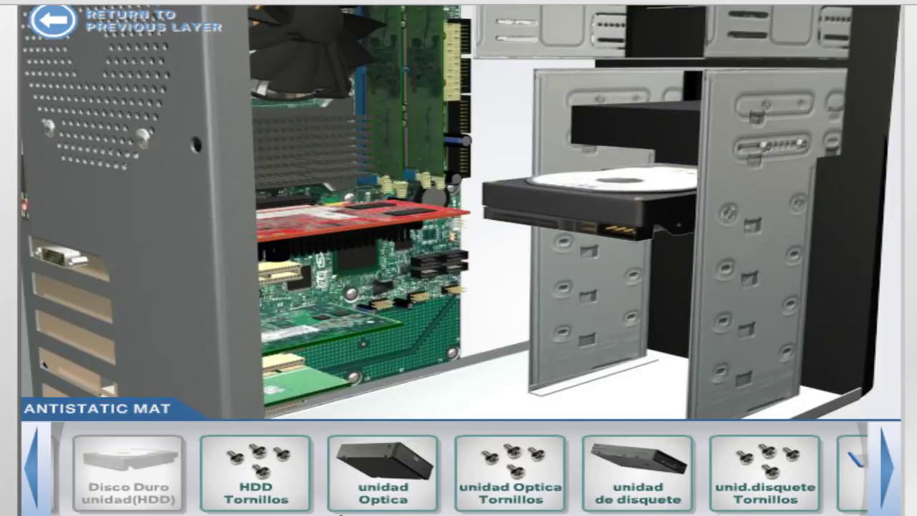
drag(247, 475, 777, 251)
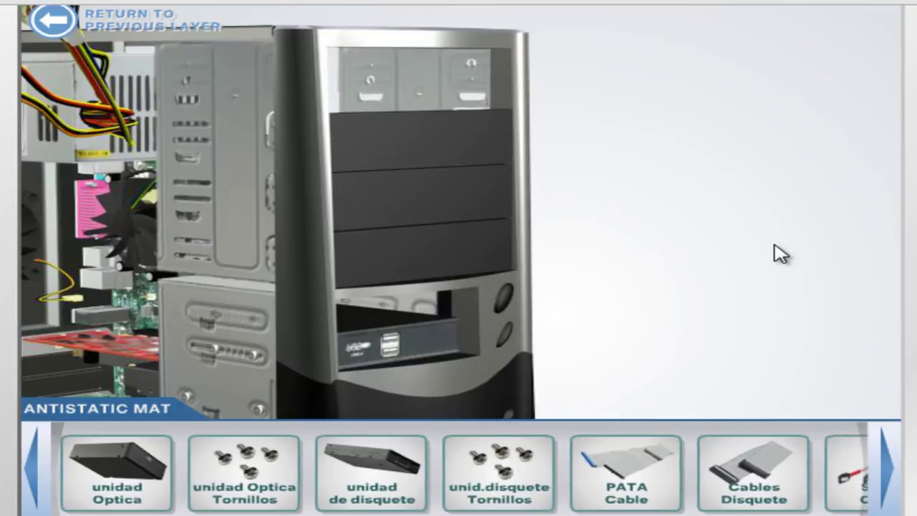
Level the optical drive (unidad Optica) with its front facing outward, install it in the open upper bay and fasten its screws
drag(133, 483, 435, 158)
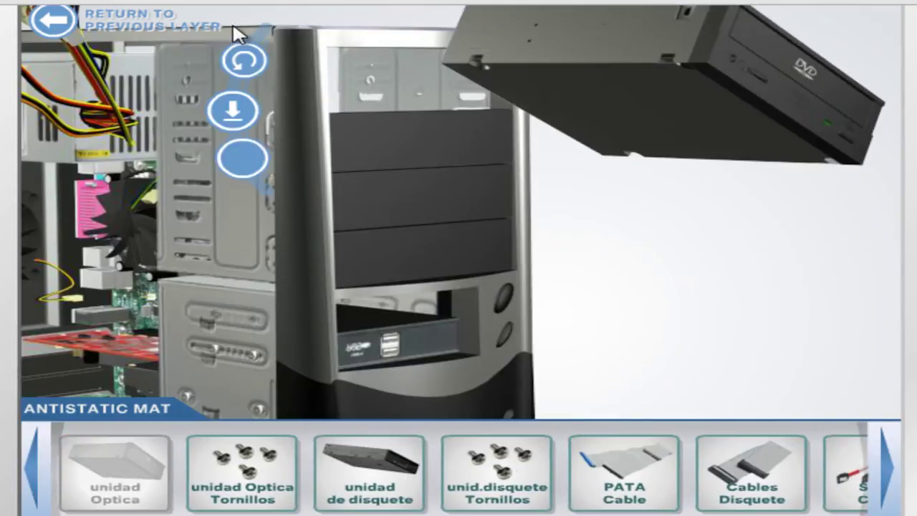
click(243, 63)
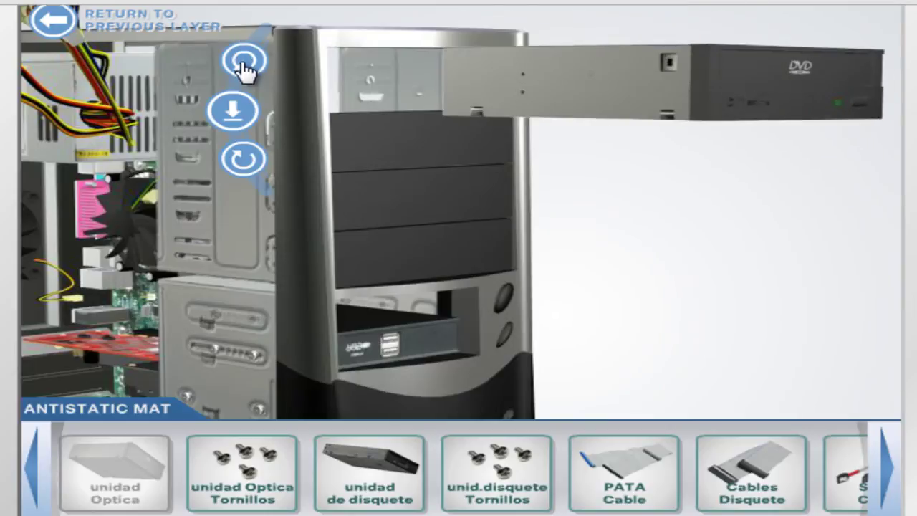
click(234, 111)
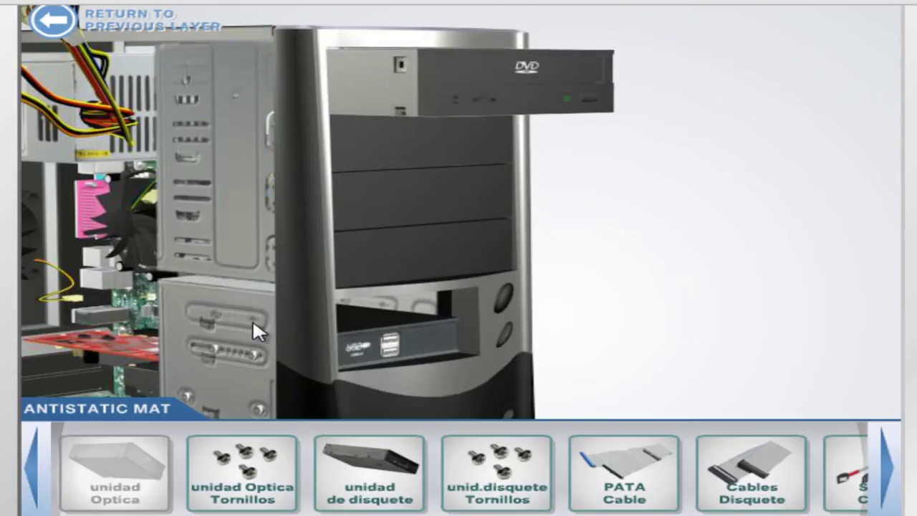
click(283, 125)
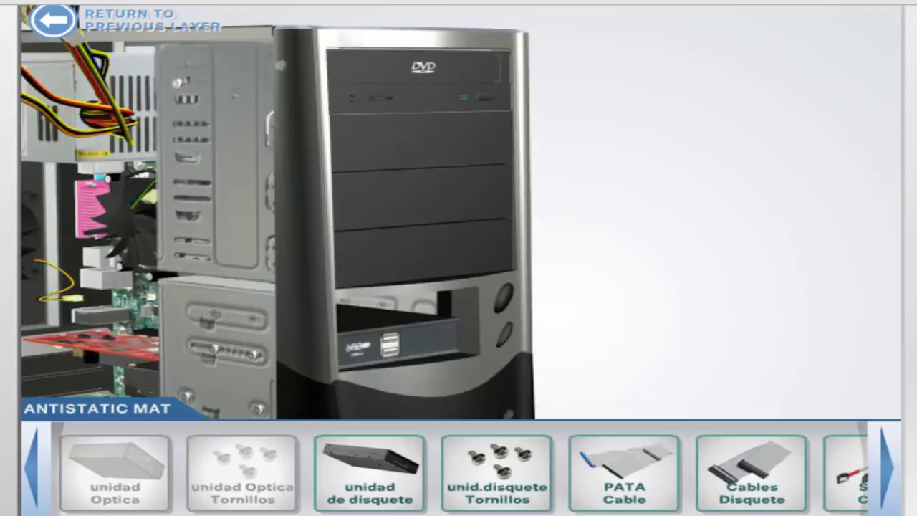
Install the floppy drive (unidad de disquete) in the front bay above the USB ports and fasten it with its screws
click(362, 493)
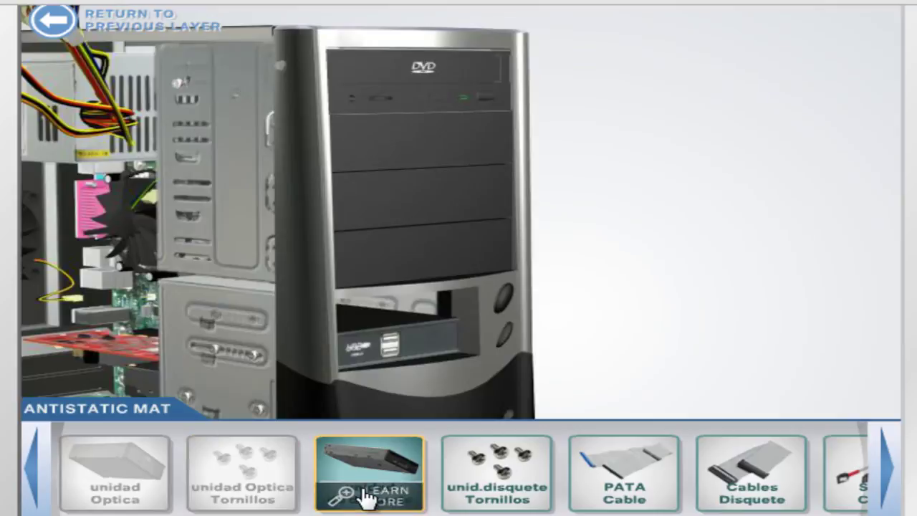
drag(375, 456, 442, 200)
drag(352, 477, 455, 194)
drag(395, 461, 435, 290)
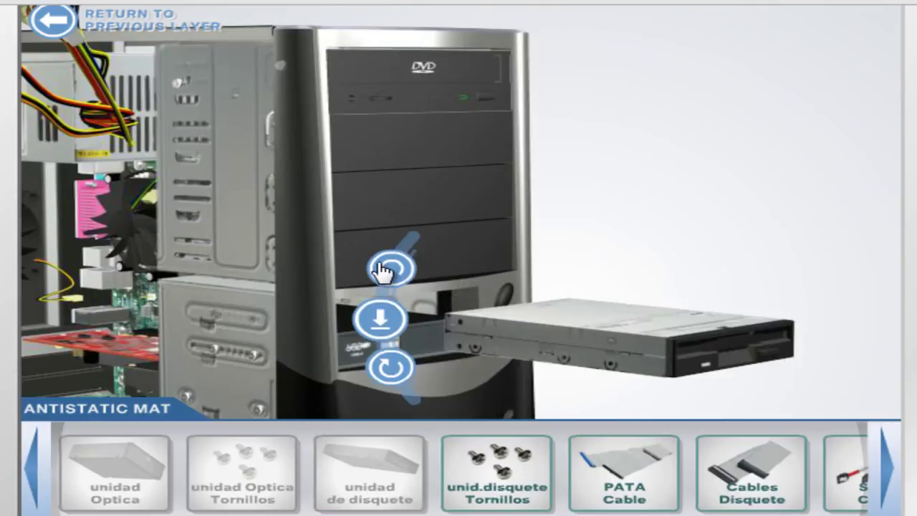
click(378, 318)
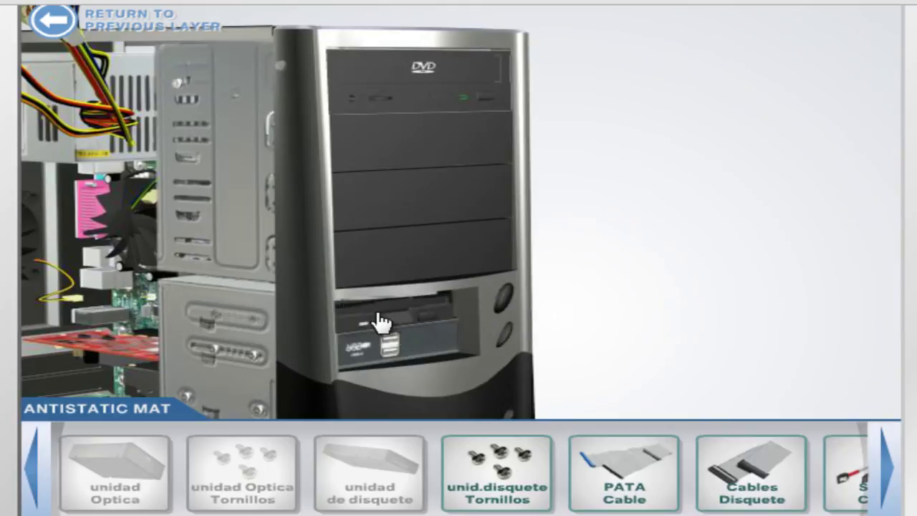
drag(520, 495, 229, 332)
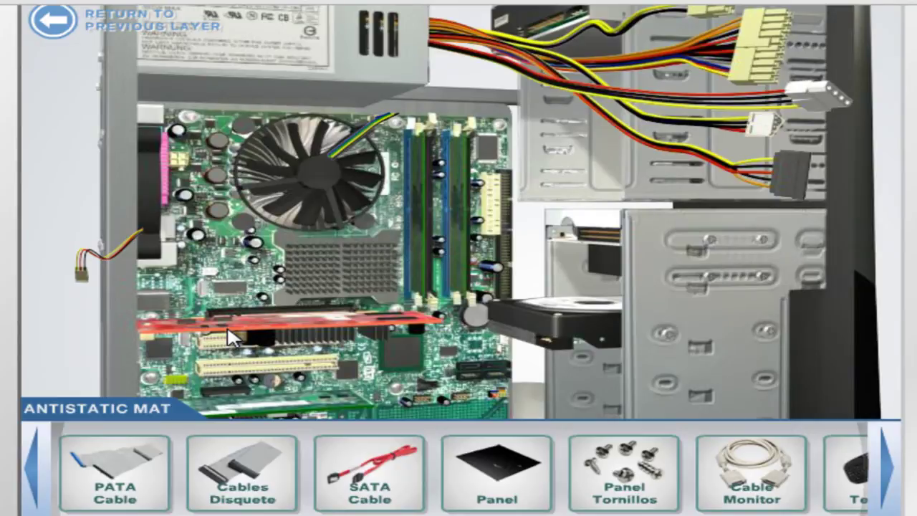
Rotate the PATA cable's blue connector to match PATA PIN 1 and plug it into the motherboard's PATA connector
mouse_move(119, 469)
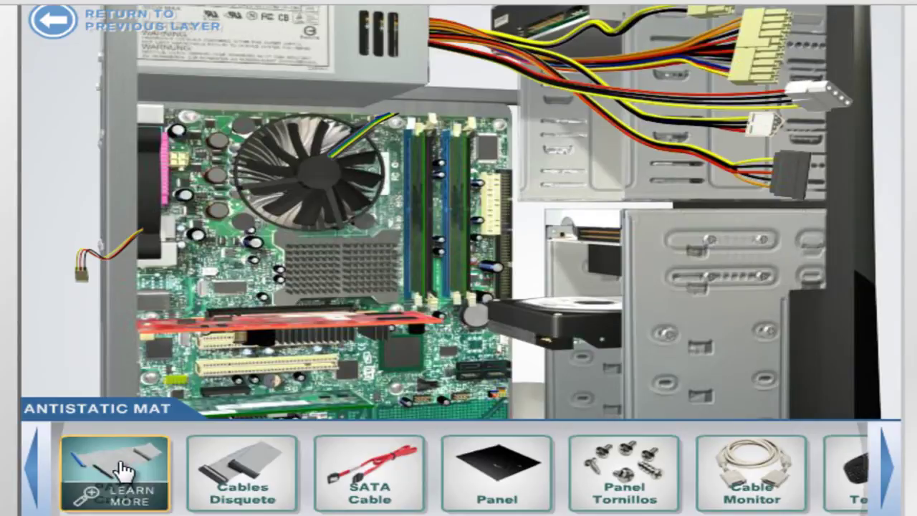
drag(122, 471, 516, 207)
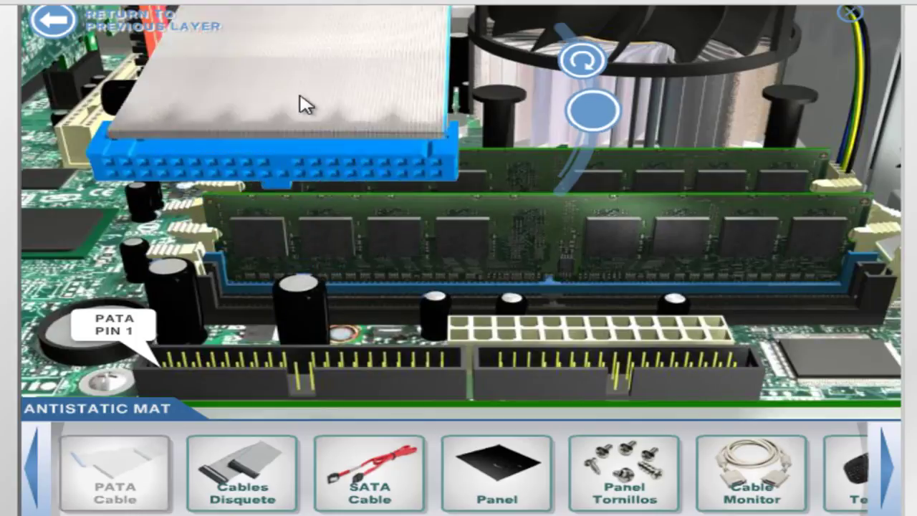
click(592, 78)
click(592, 78)
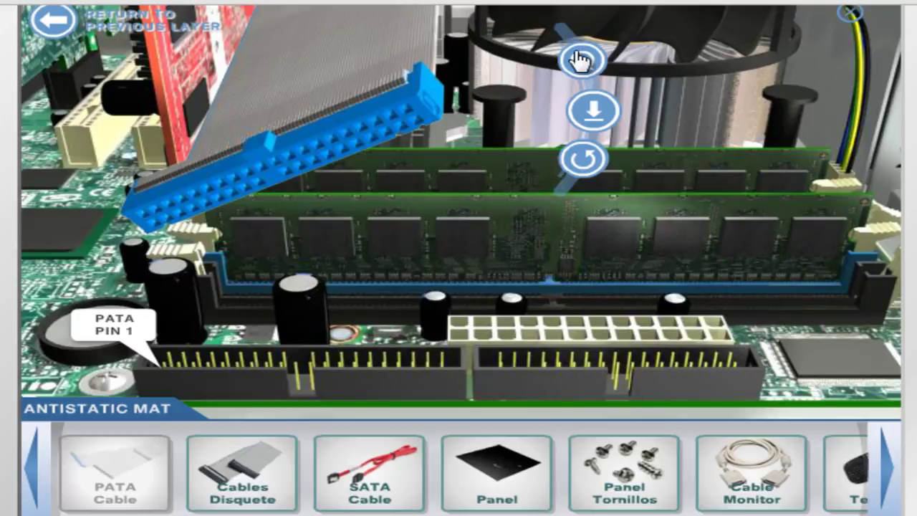
click(580, 61)
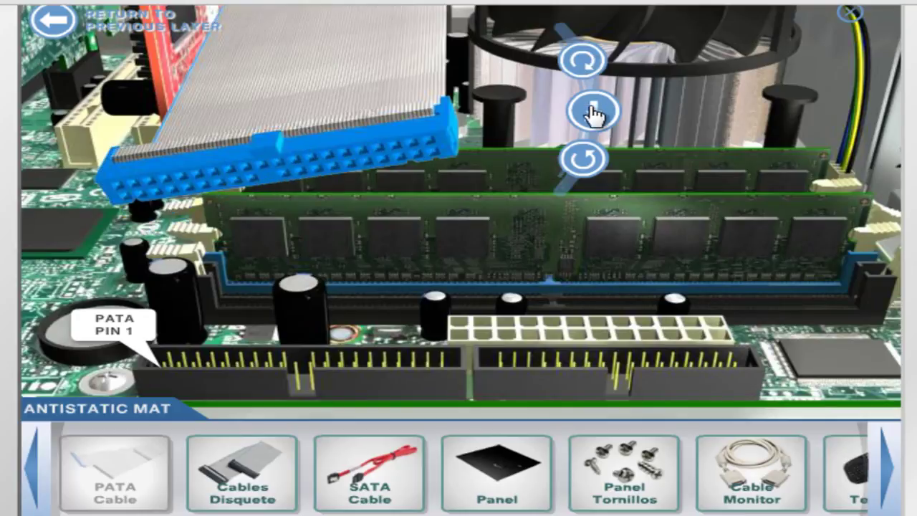
click(591, 113)
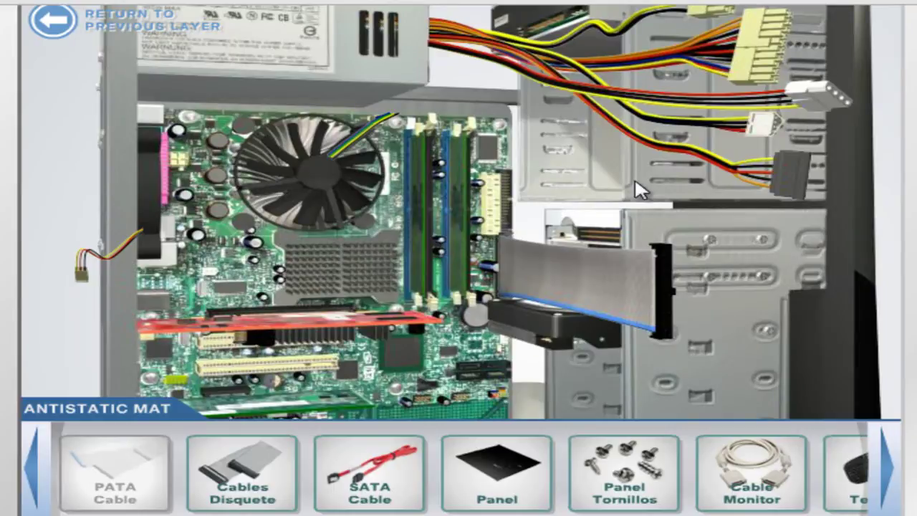
Rotate the PATA cable's black connector to match the optical drive's data port and plug it in
click(550, 31)
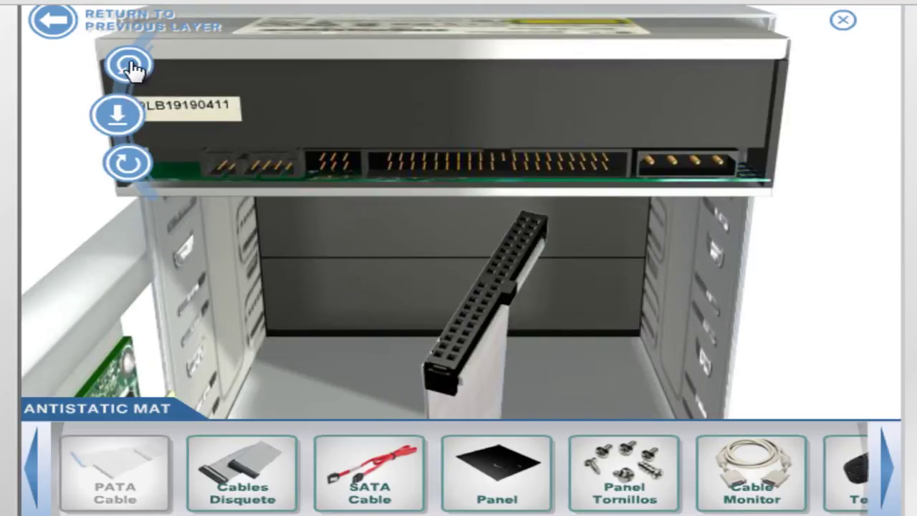
click(131, 67)
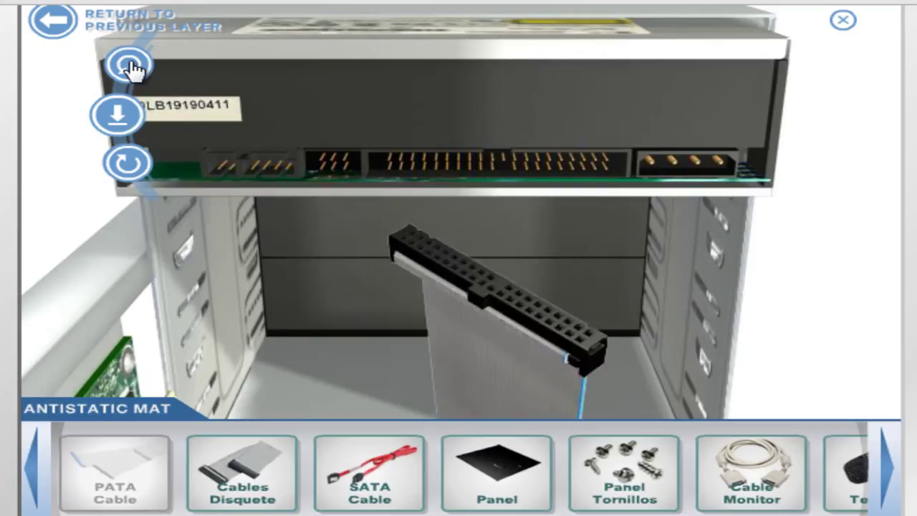
click(118, 111)
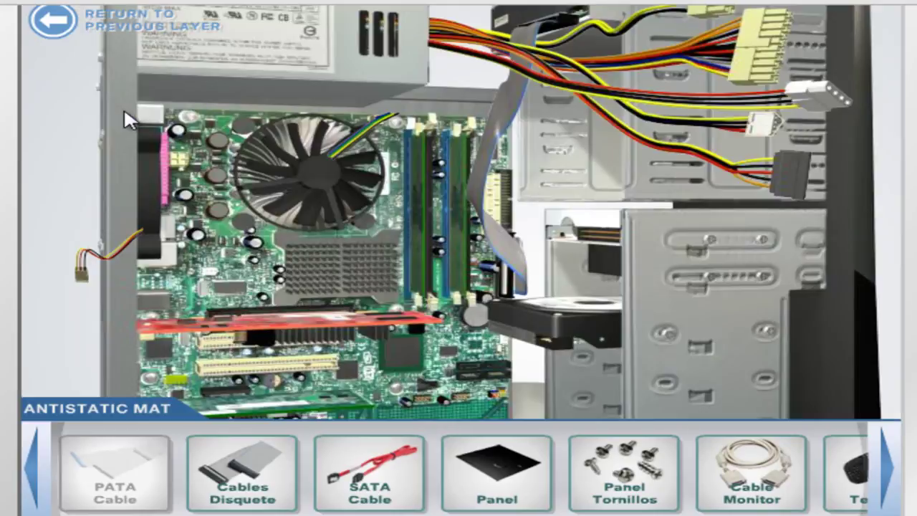
Rotate the floppy ribbon cable (Cables Disquete) to match PIN 1 and plug it into the motherboard's floppy connector
drag(237, 467, 491, 262)
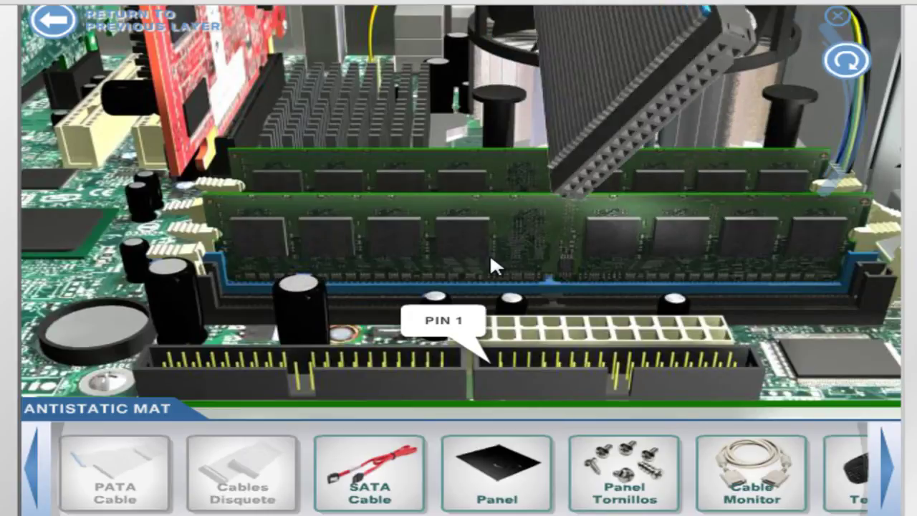
click(845, 58)
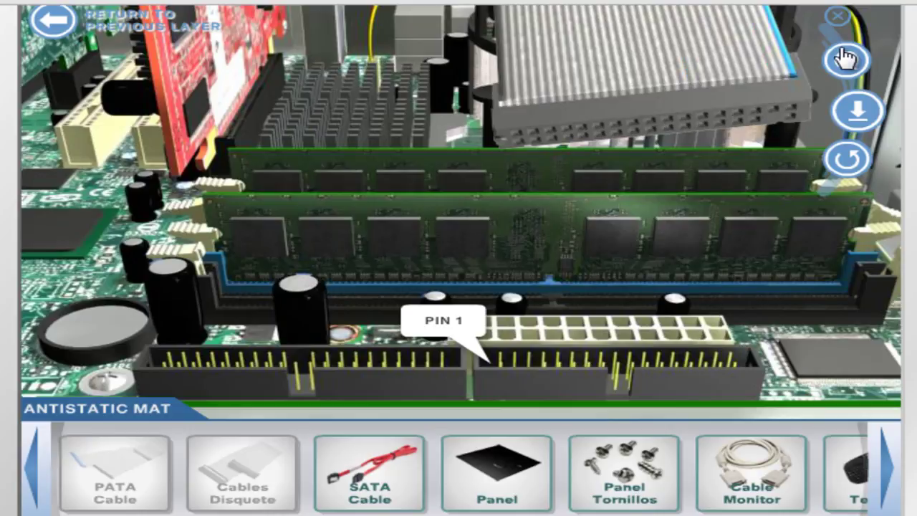
click(845, 58)
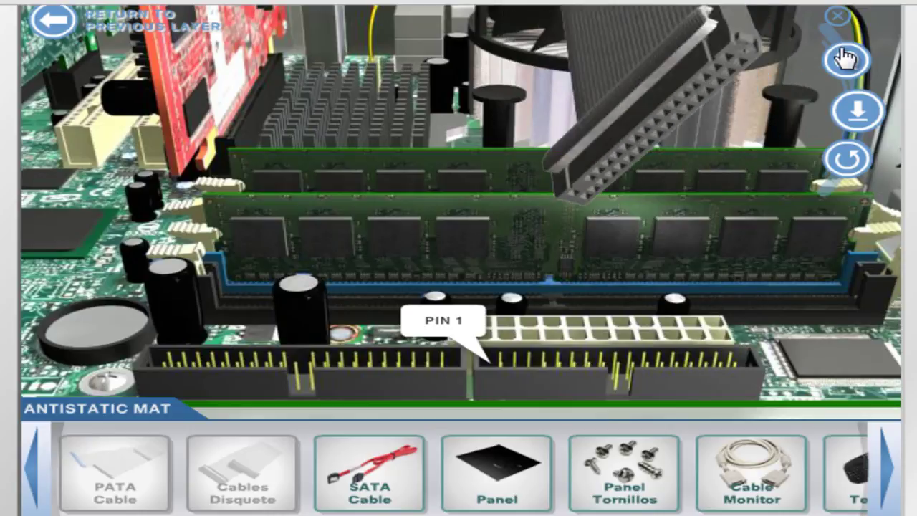
click(845, 59)
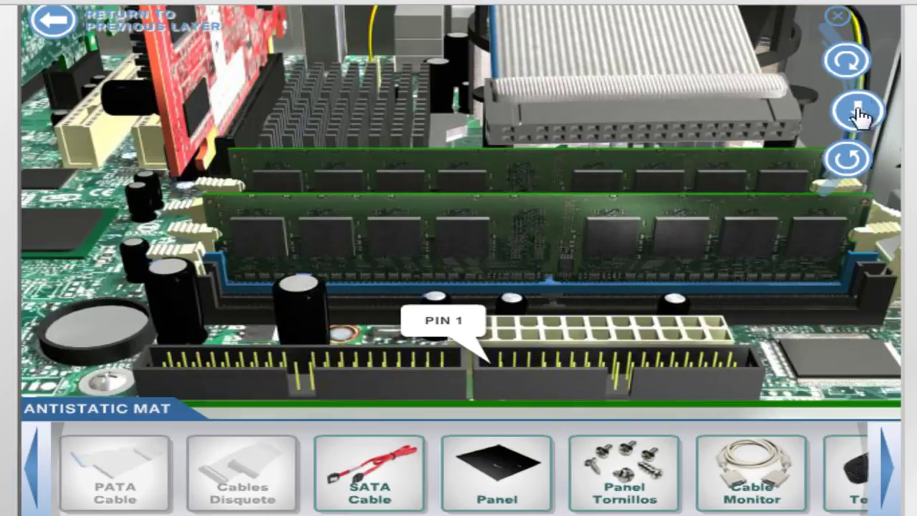
click(856, 109)
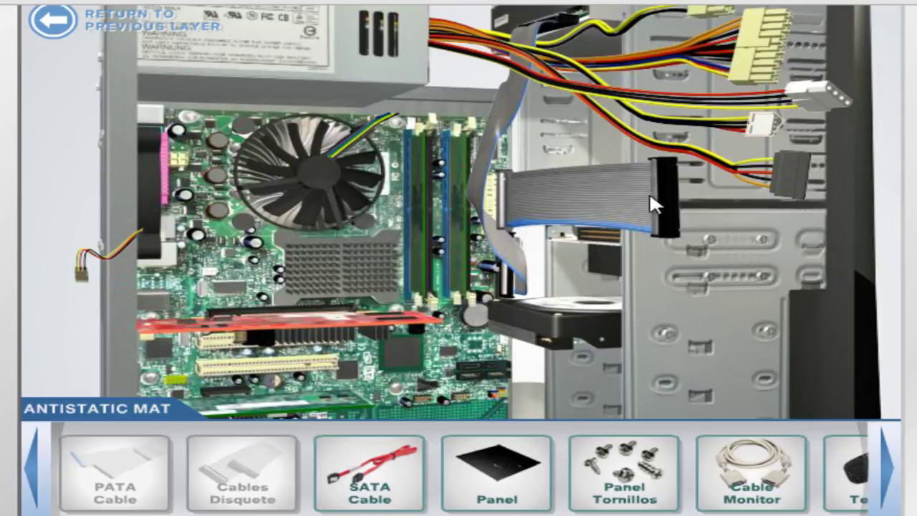
Rotate the free end of the floppy ribbon cable to fit the floppy drive's data port and plug it in
click(617, 244)
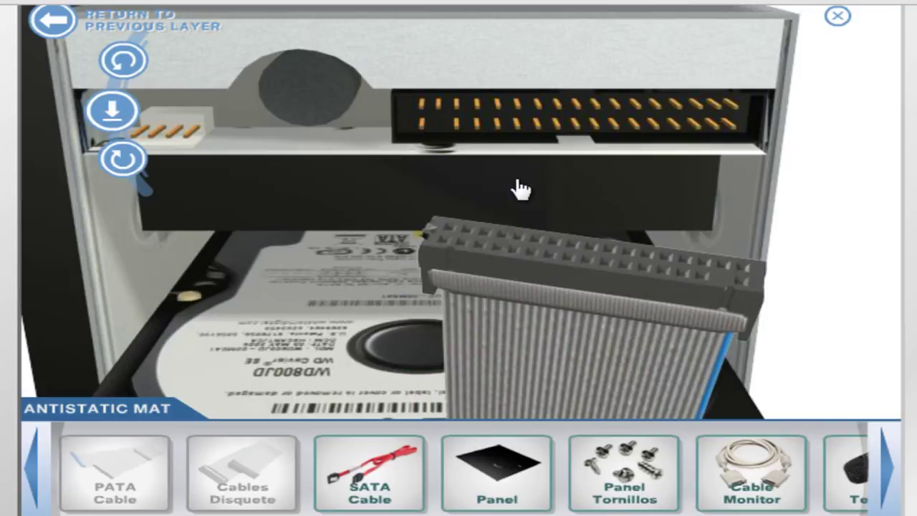
click(122, 63)
click(122, 63)
click(111, 109)
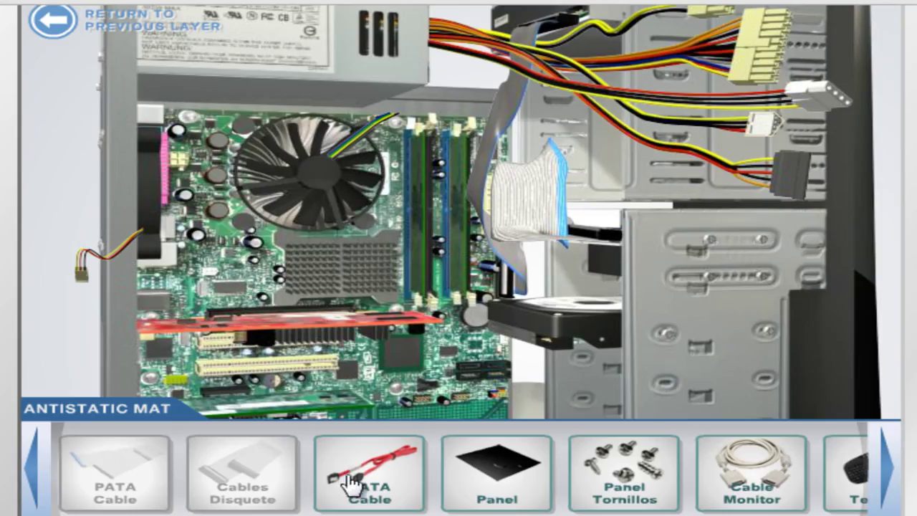
Align the SATA cable's connector with a motherboard SATA port beside the battery and plug it in
drag(375, 453, 448, 334)
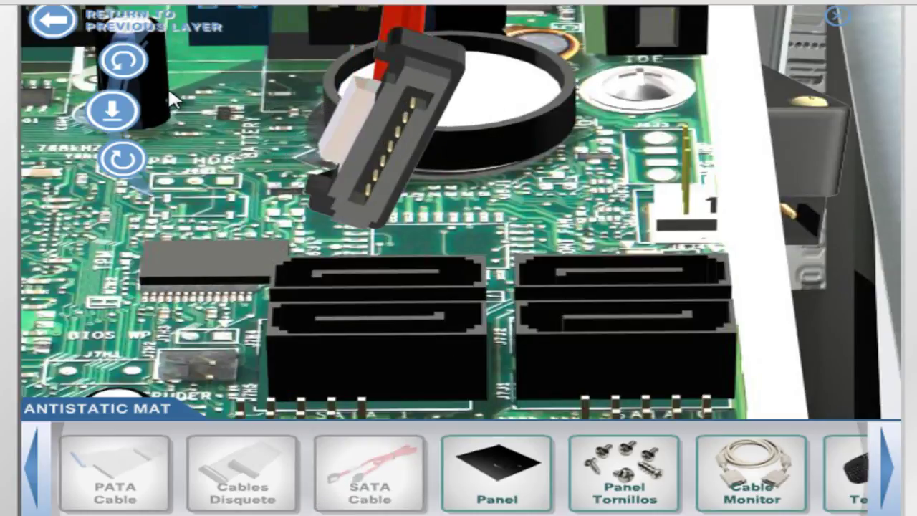
click(122, 69)
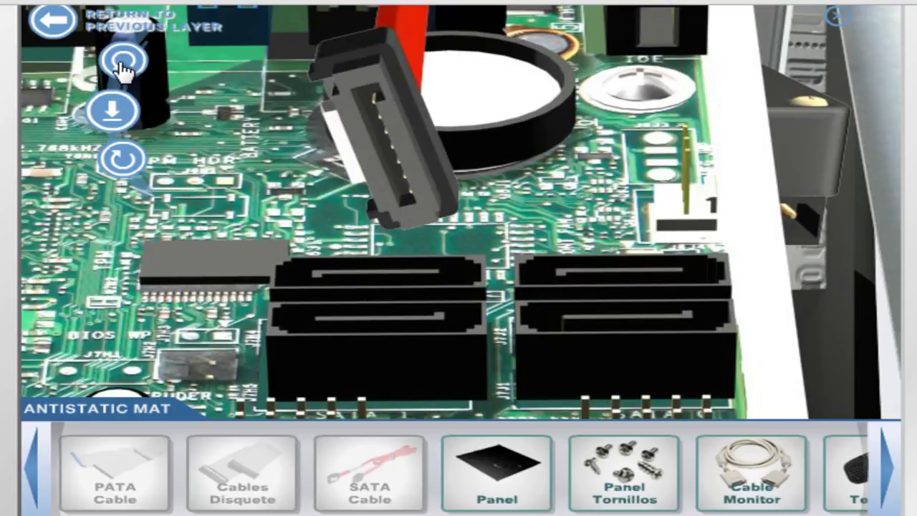
click(122, 172)
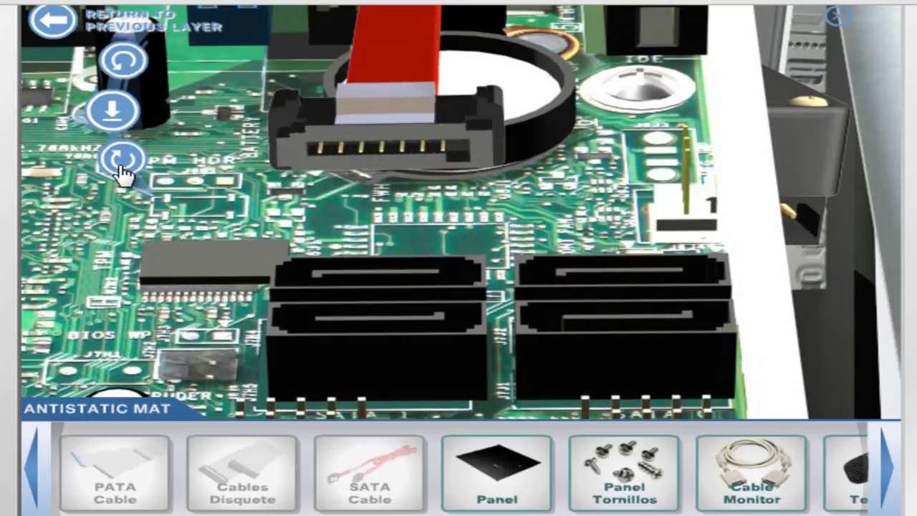
click(118, 126)
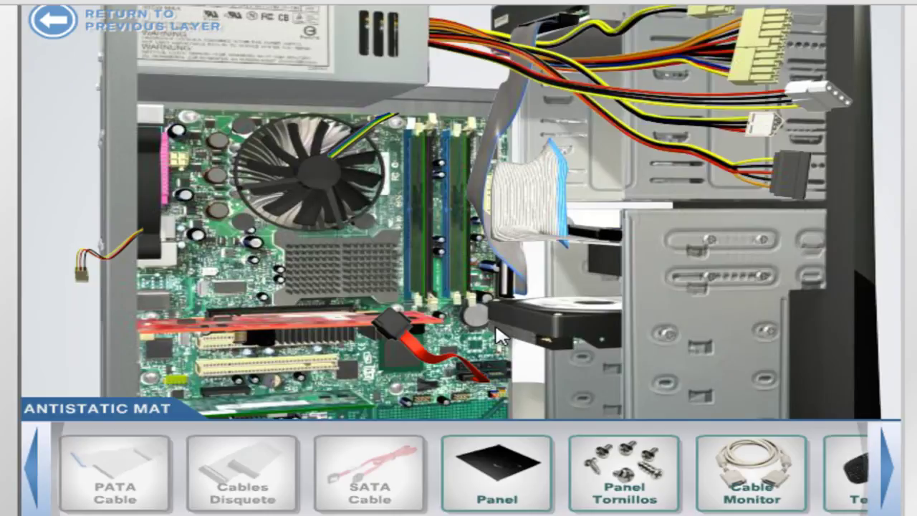
Rotate the SATA cable's free end to match the hard drive's SATA data port and plug it in
click(534, 347)
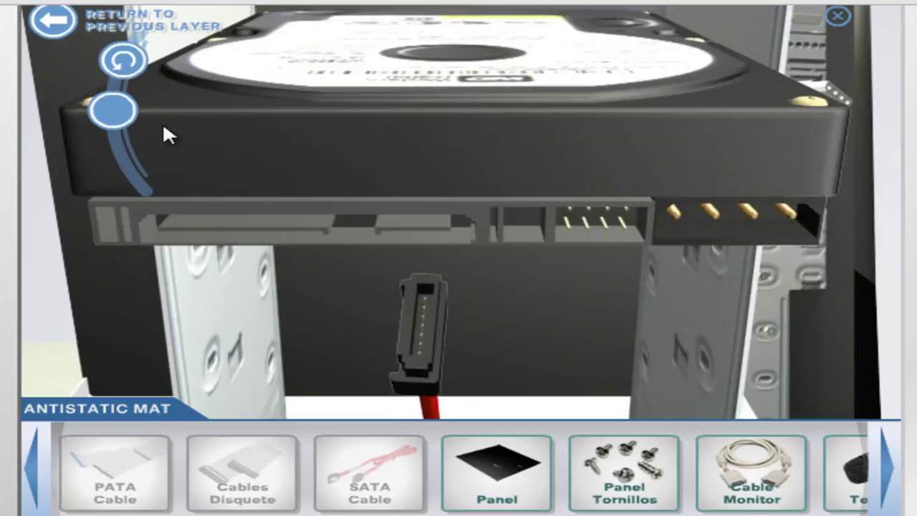
click(116, 66)
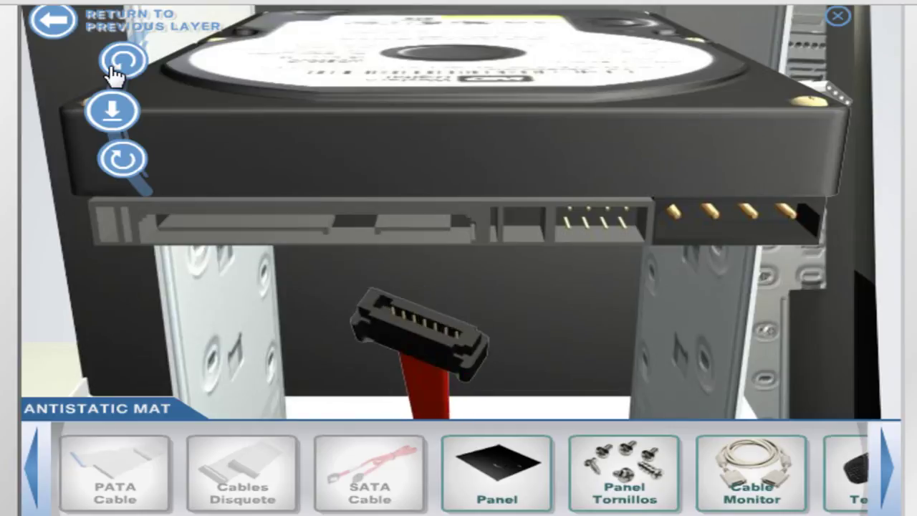
click(112, 109)
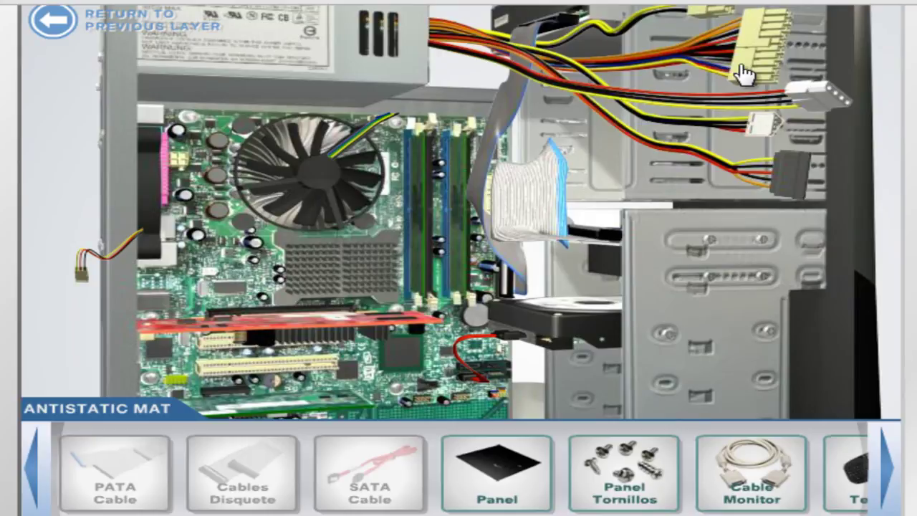
Plug the power supply's large main connector and its four-pin auxiliary connector into their matching motherboard power sockets
click(488, 190)
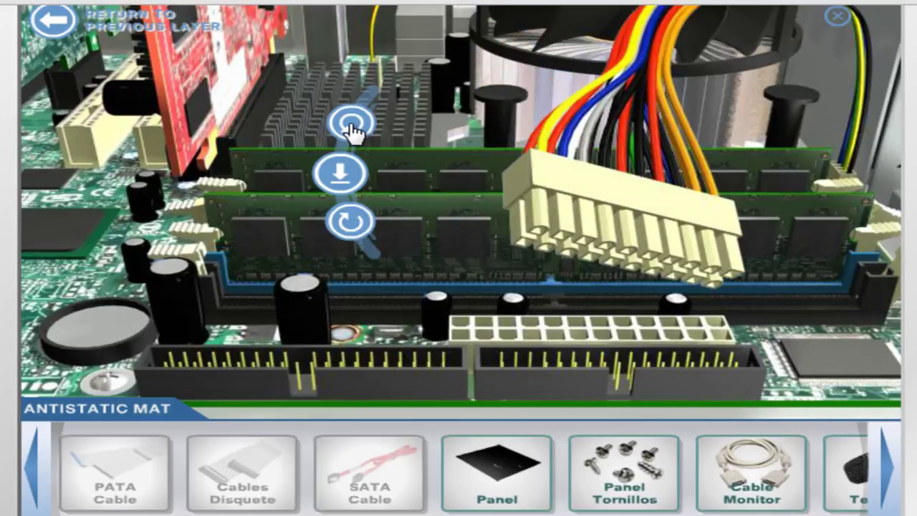
click(337, 172)
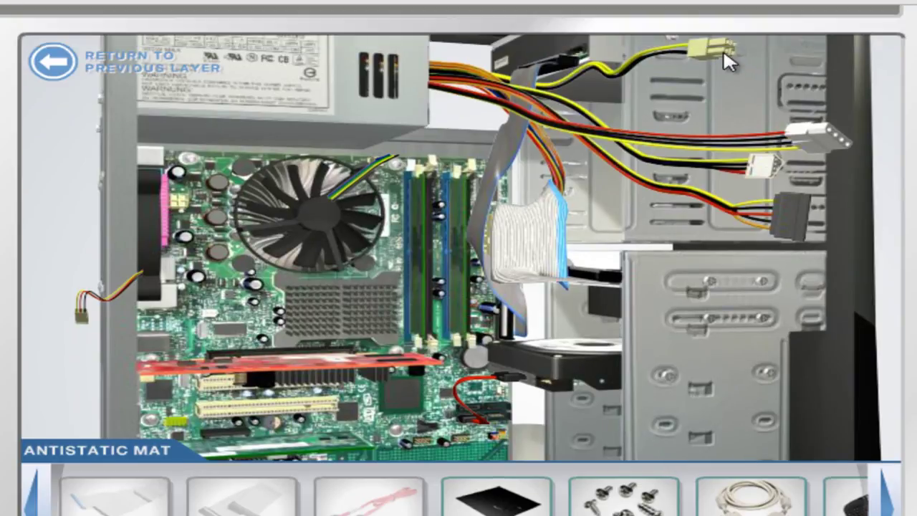
click(179, 211)
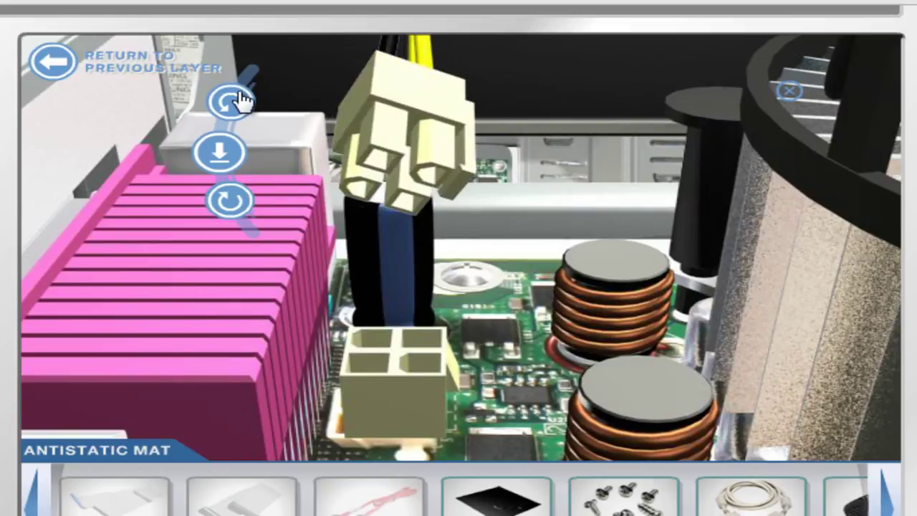
click(212, 151)
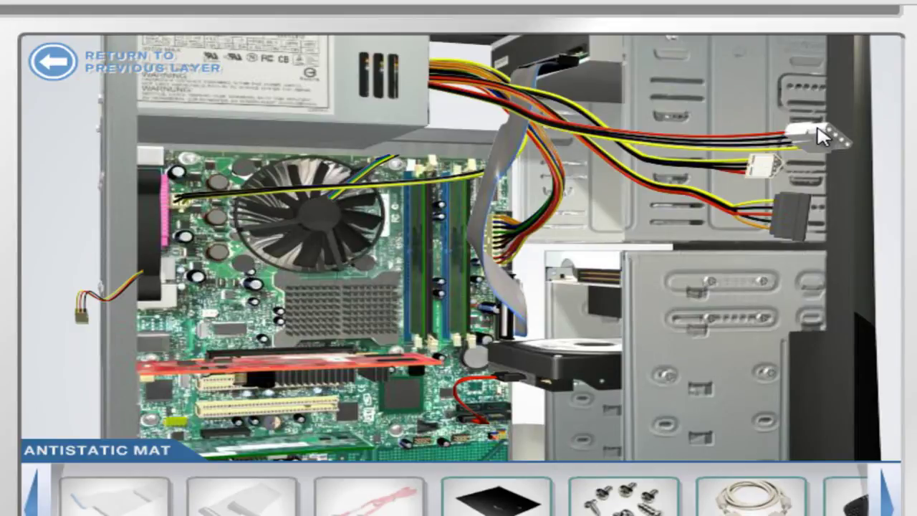
Connect the white Molex power plug to the optical drive and the small power plug, rotated to fit, to the floppy drive
click(575, 52)
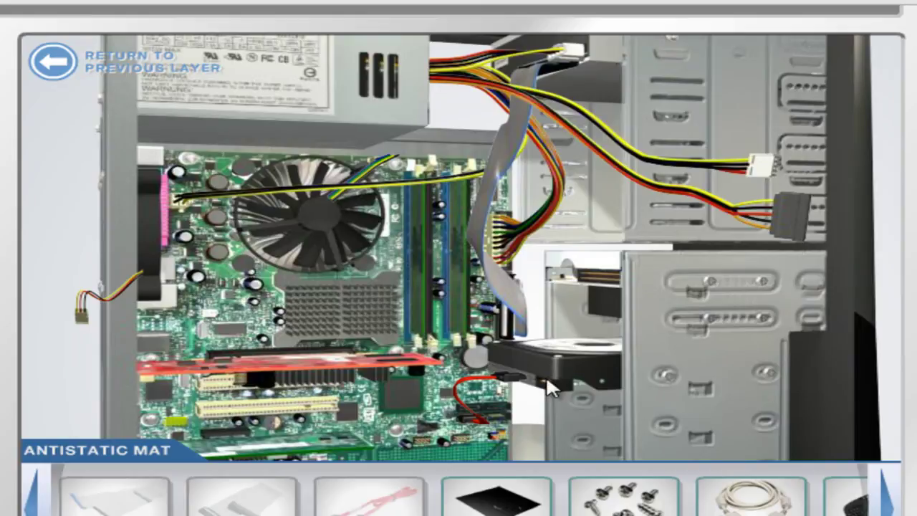
click(564, 281)
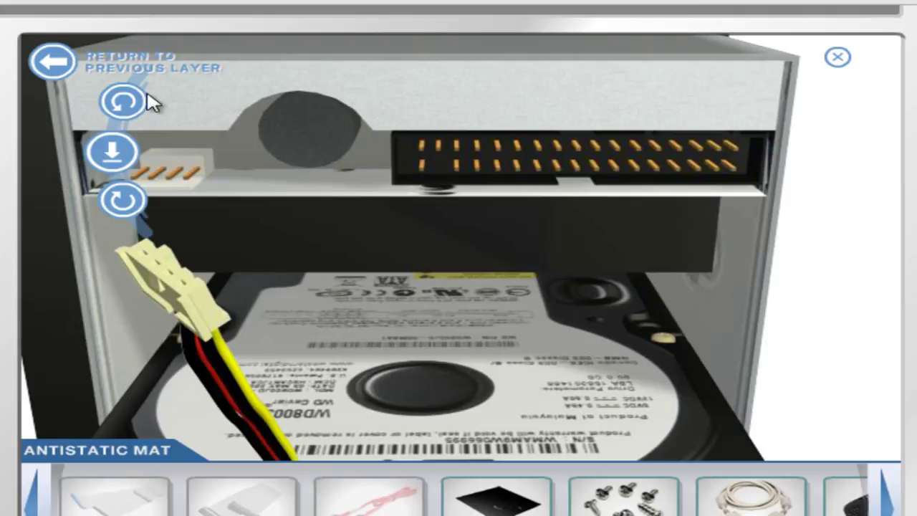
click(123, 105)
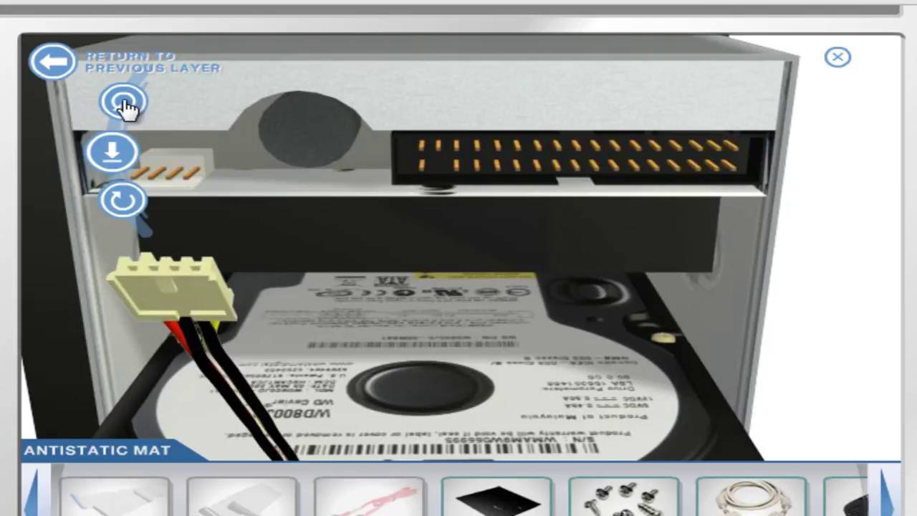
click(124, 104)
click(114, 146)
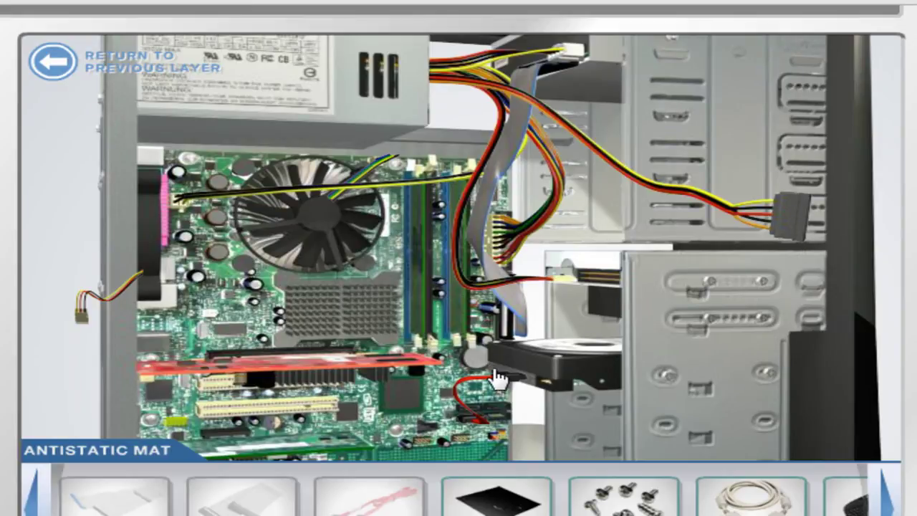
Plug the SATA power connector into the hard drive and the rear case fan's connector into the motherboard's REAR FAN header
click(493, 378)
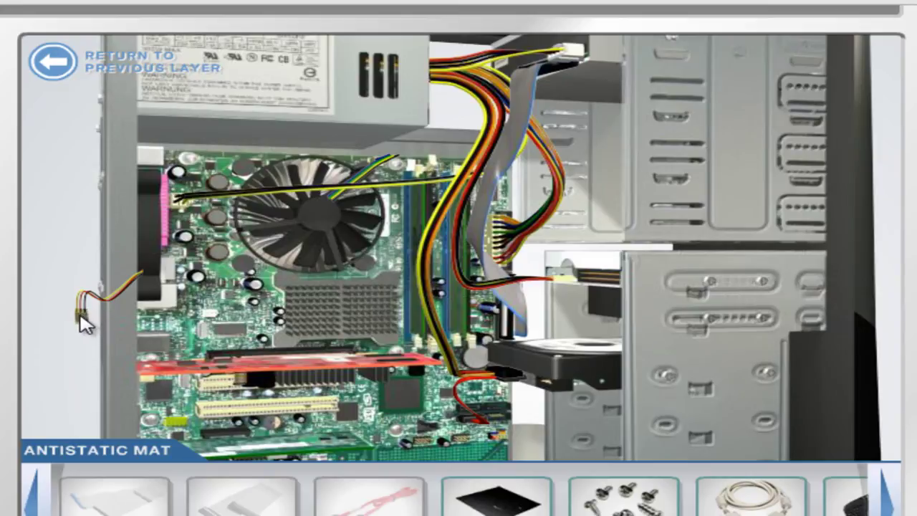
click(212, 324)
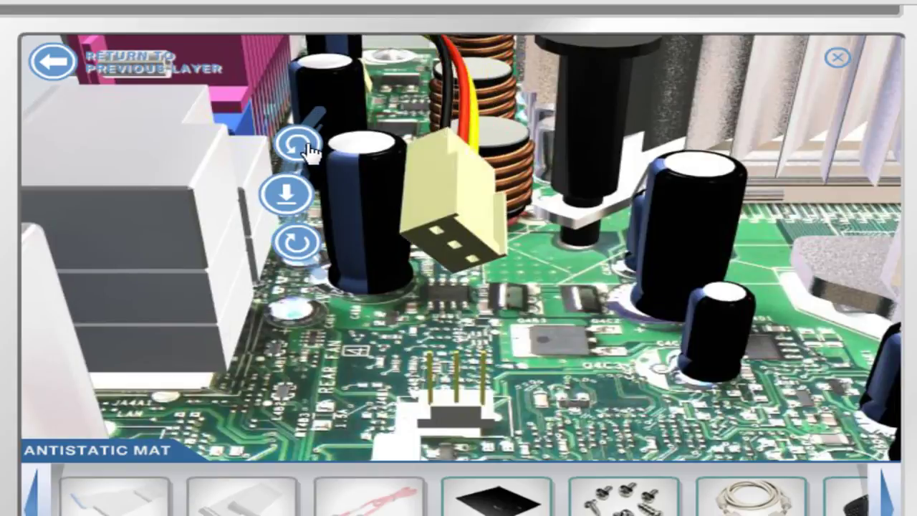
click(297, 197)
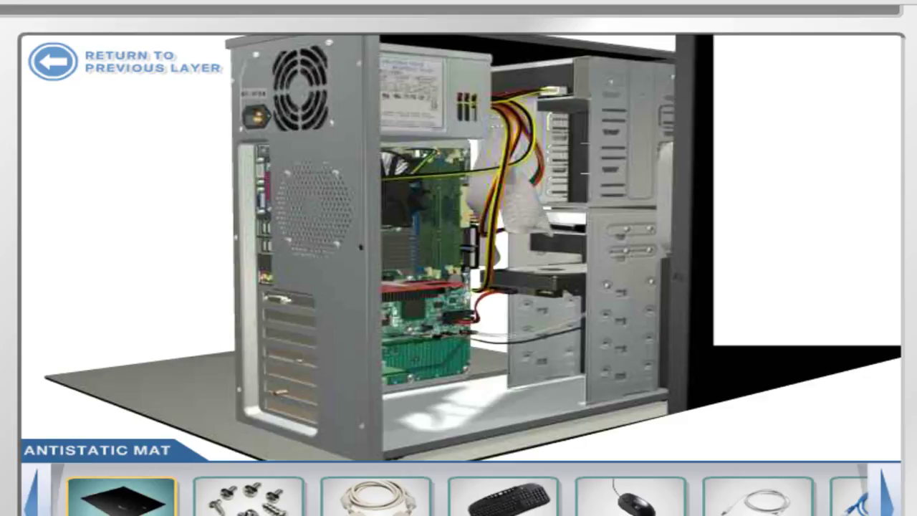
Mount the side panel (Panel) on the case and fasten it with the panel screws (Panel Tornillos)
drag(112, 499, 367, 191)
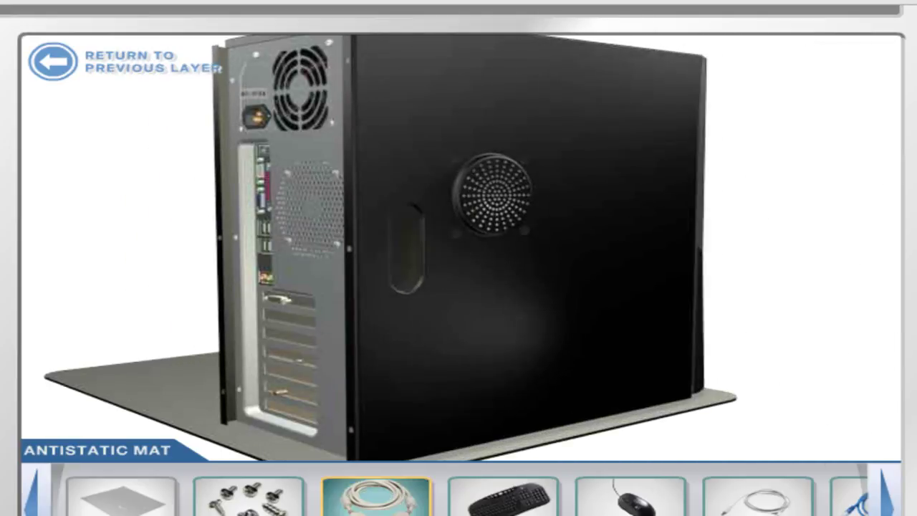
drag(294, 504, 277, 72)
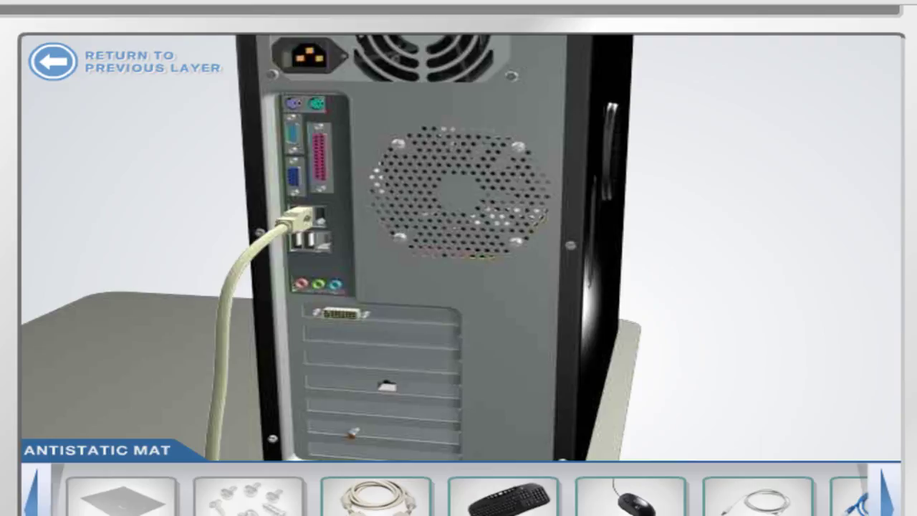
Rotate the monitor cable (Cable Monitor) to match the graphics card's rear DVI port and plug it in
drag(391, 506, 377, 356)
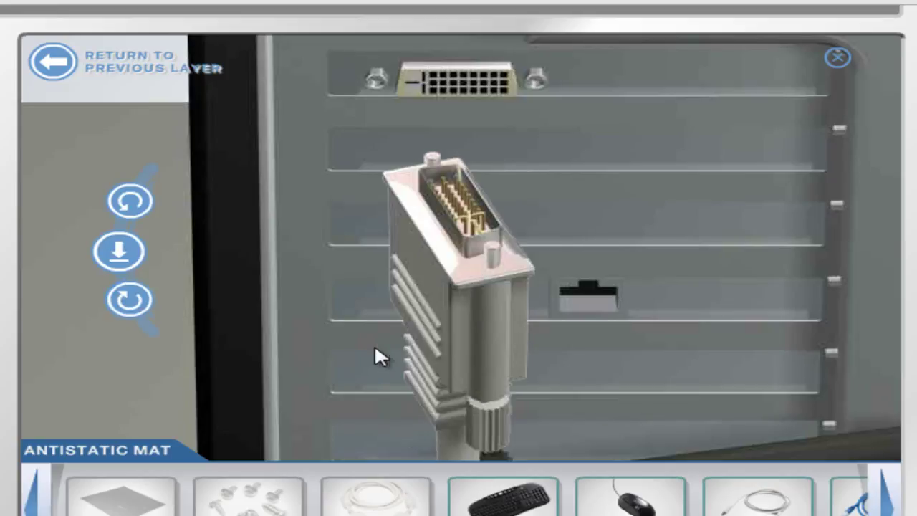
click(134, 204)
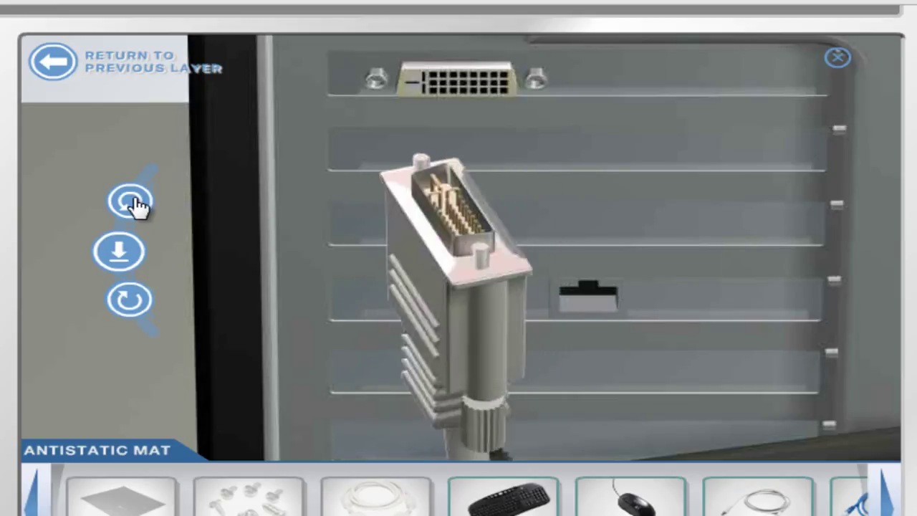
click(134, 204)
click(134, 205)
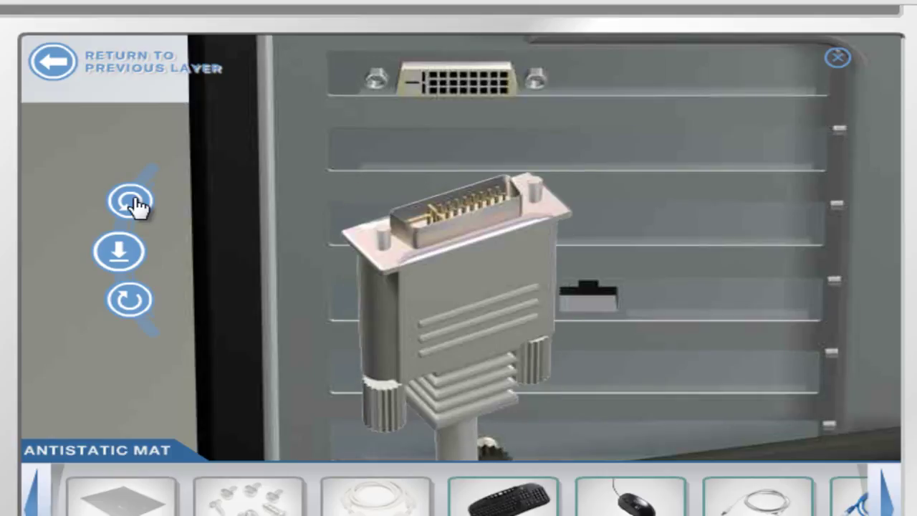
click(131, 315)
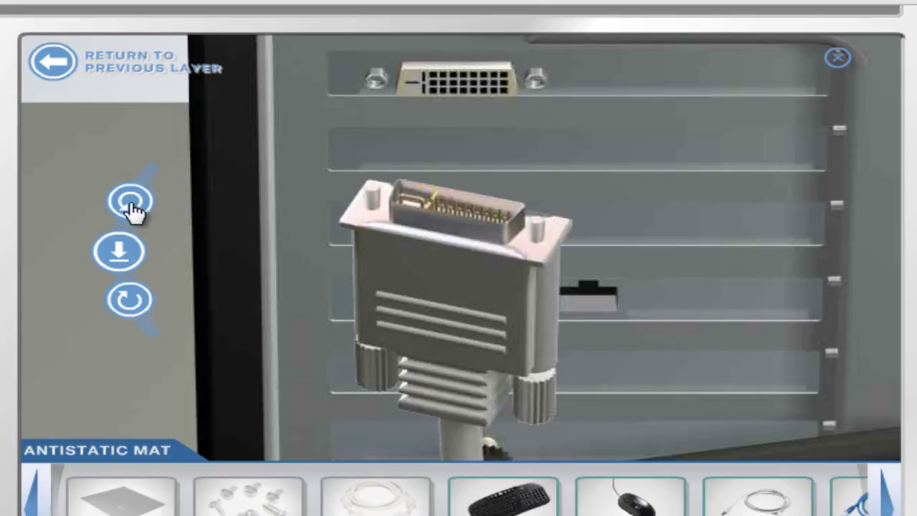
click(131, 208)
click(132, 208)
click(147, 295)
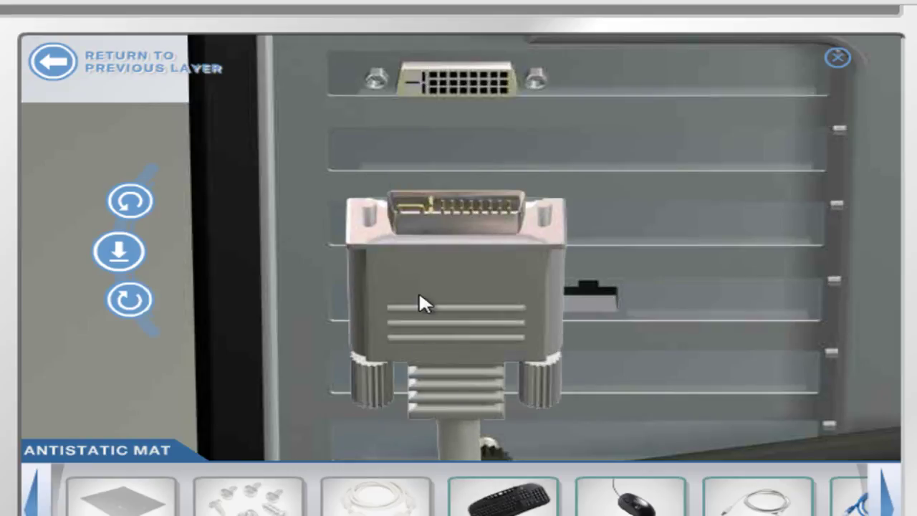
click(119, 252)
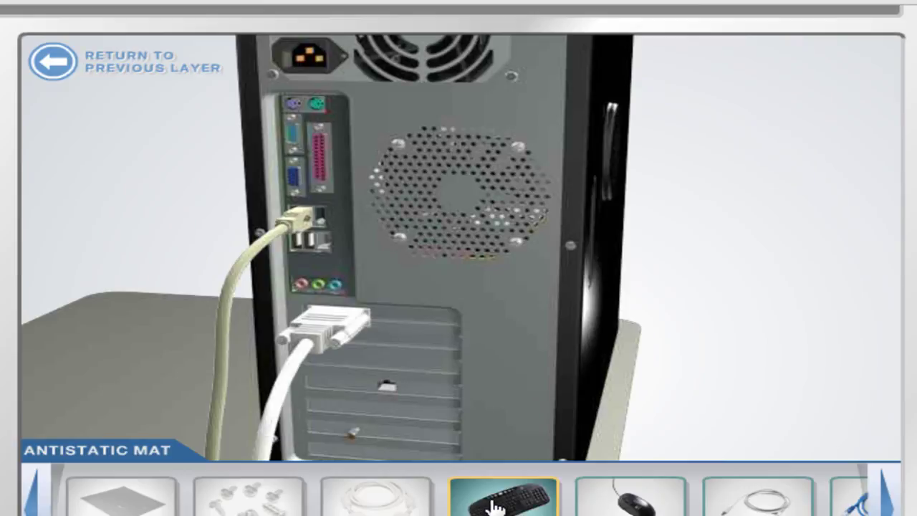
Connect the keyboard to the rear purple PS/2 port, rotating its plug to match the pins
drag(494, 505, 351, 142)
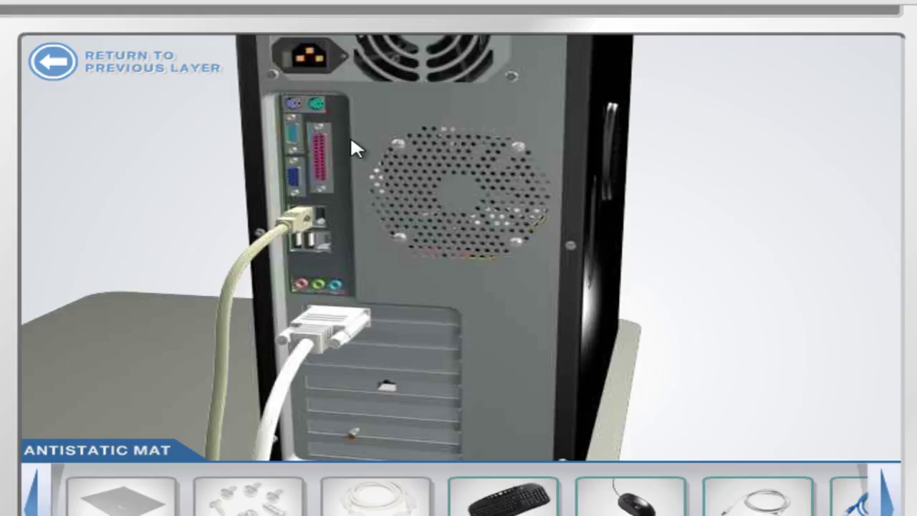
drag(503, 494, 318, 135)
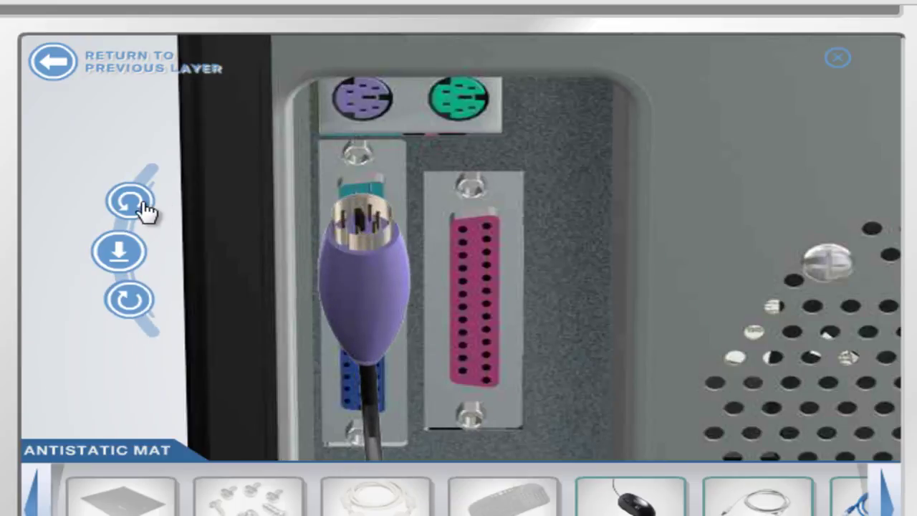
click(144, 209)
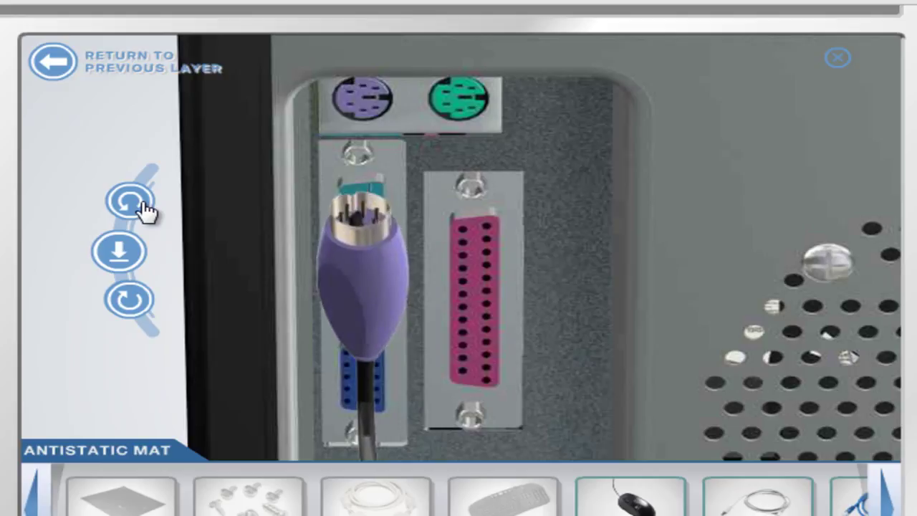
click(144, 209)
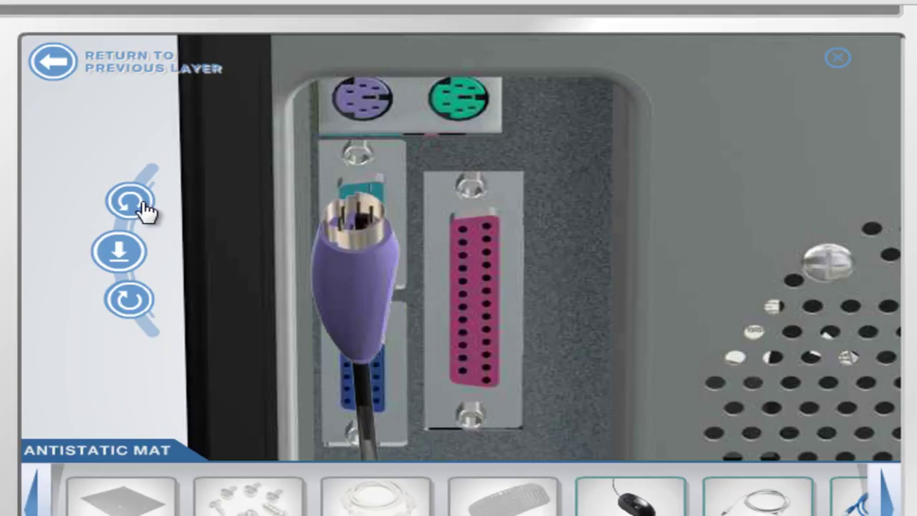
click(120, 249)
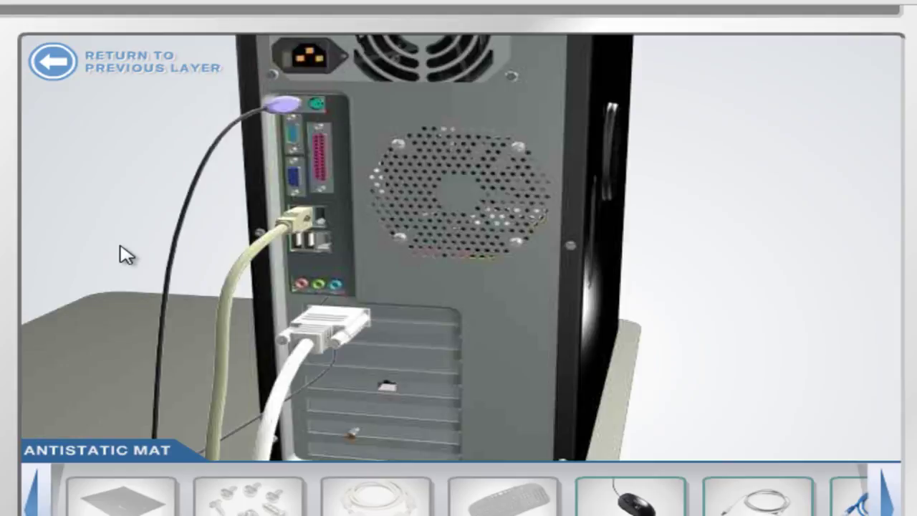
Connect the mouse to the rear green PS/2 port, rotating its plug to fit
drag(633, 505, 376, 168)
drag(627, 501, 381, 104)
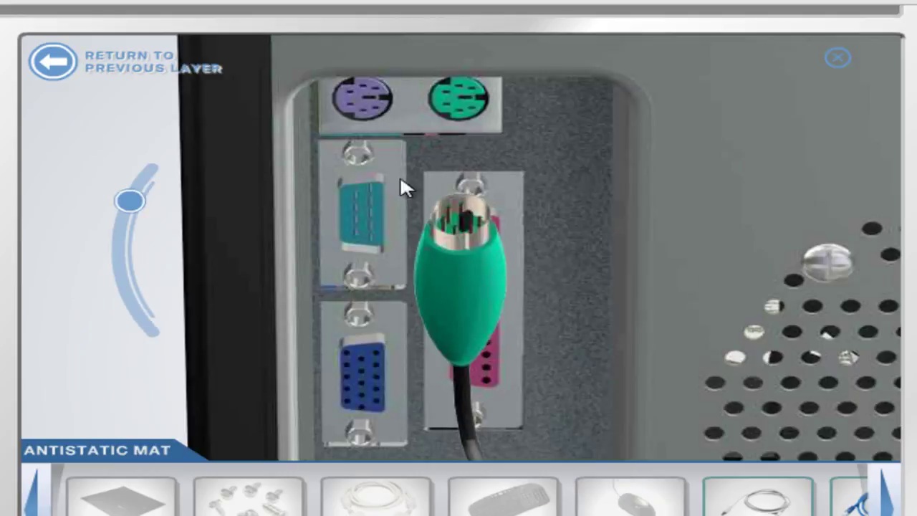
mouse_move(138, 240)
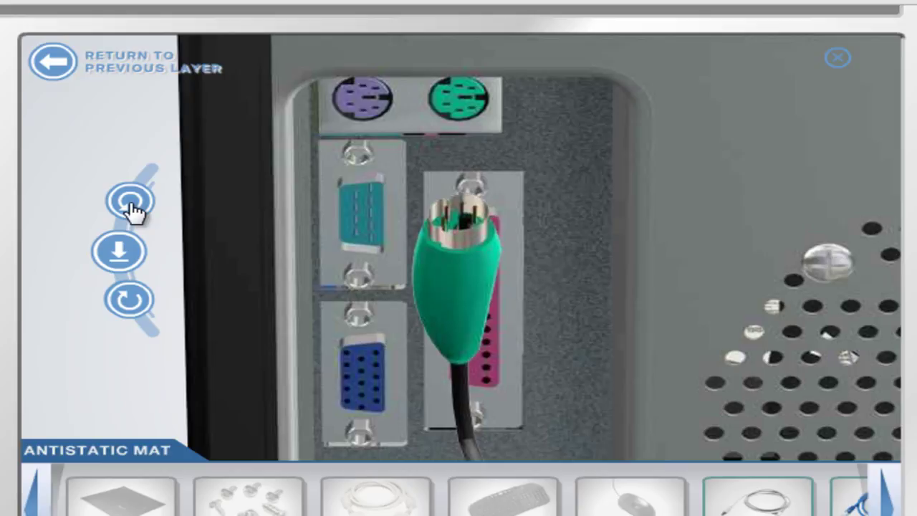
click(120, 254)
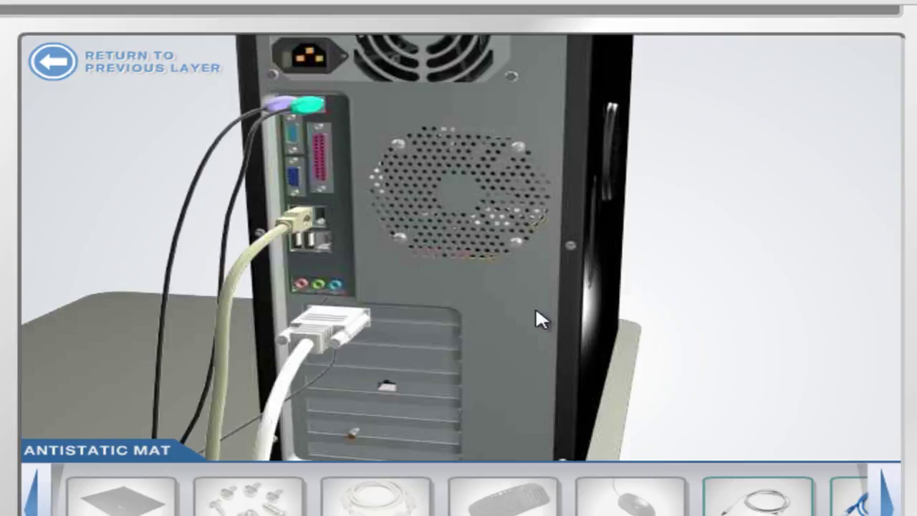
Rotate the blue network cable to fit the expansion card's Ethernet port, plug it in, and attach the wireless antenna to its connector
drag(845, 487, 439, 399)
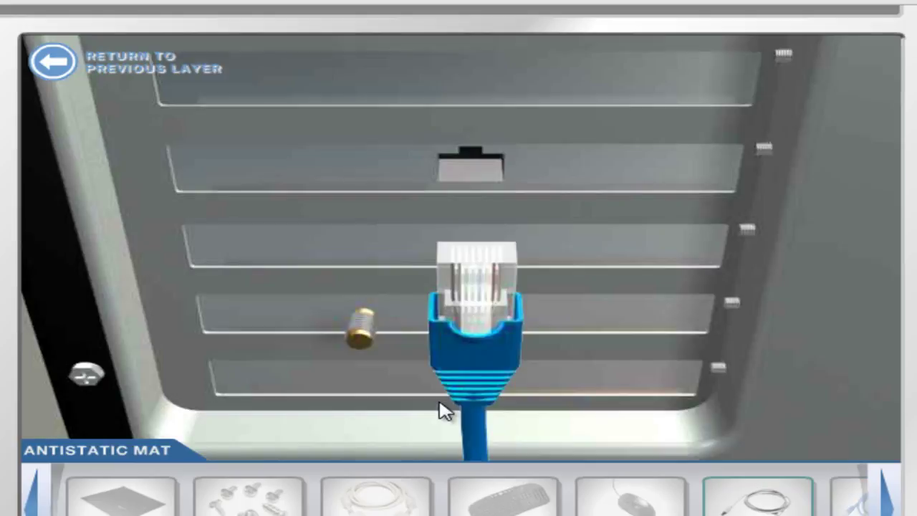
mouse_move(128, 212)
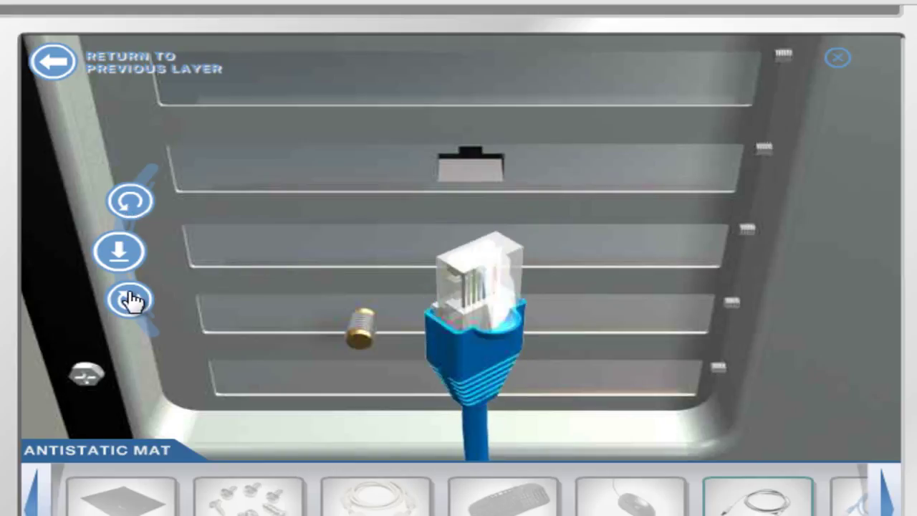
click(128, 252)
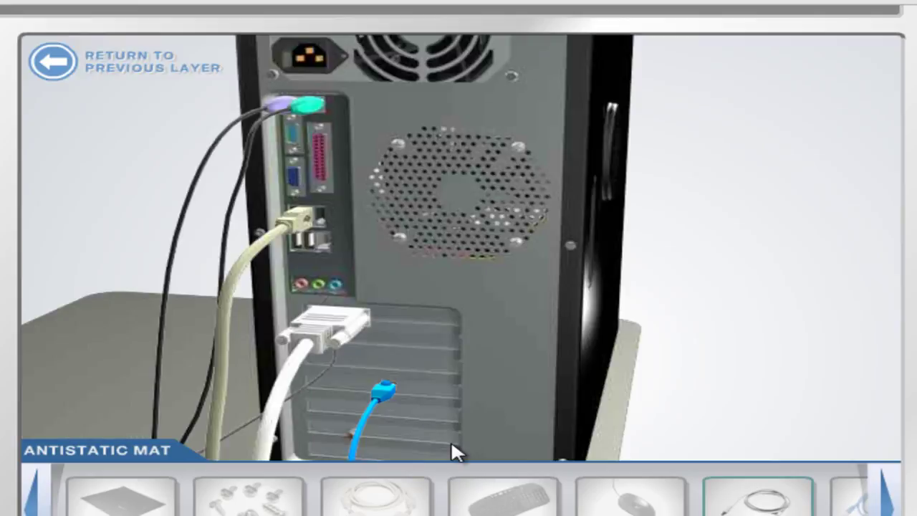
click(888, 502)
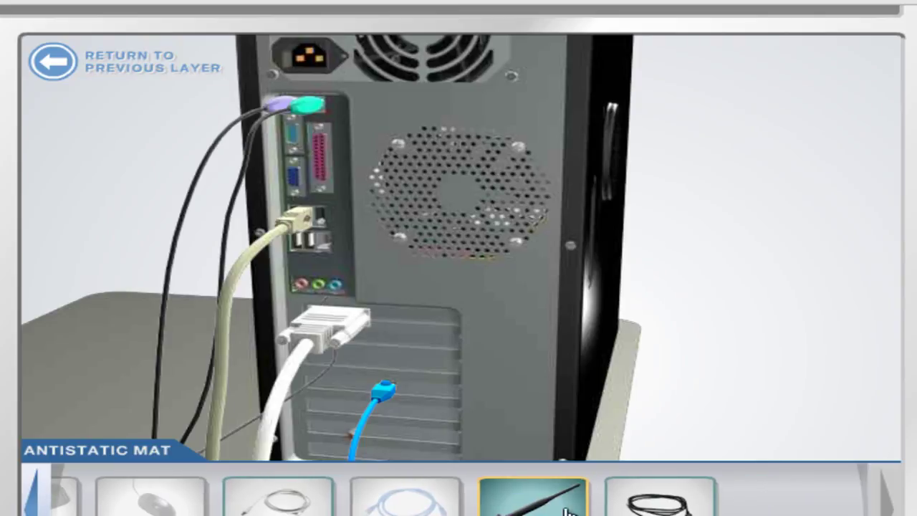
drag(530, 498, 485, 435)
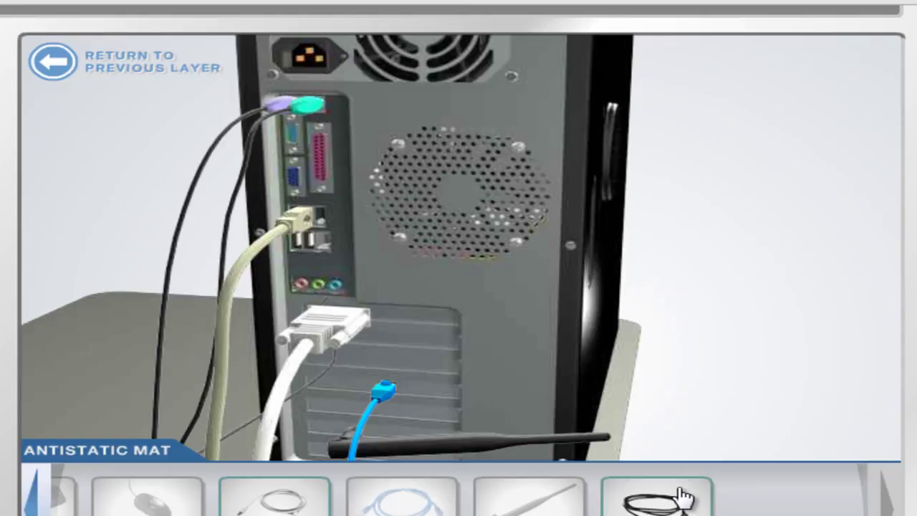
Rotate the black power cord's plug to match the power supply's rear socket and plug it in
drag(684, 496, 383, 43)
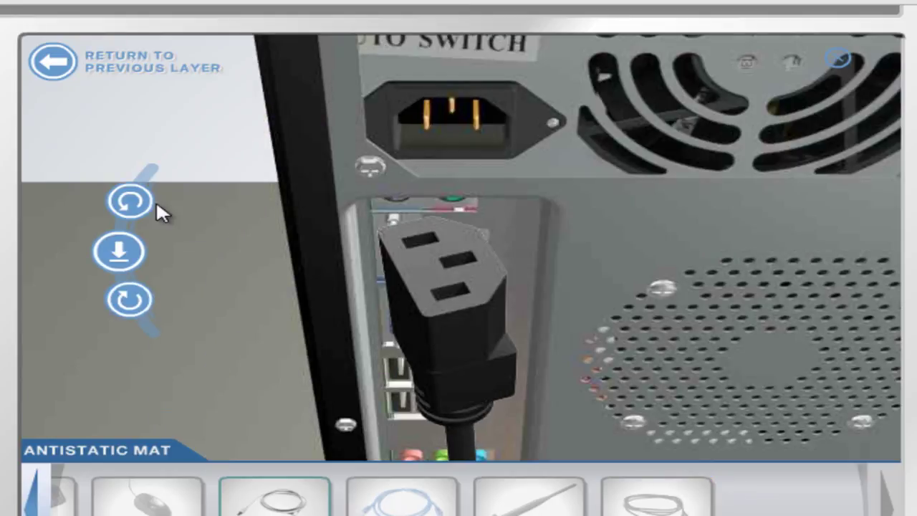
click(143, 206)
click(143, 205)
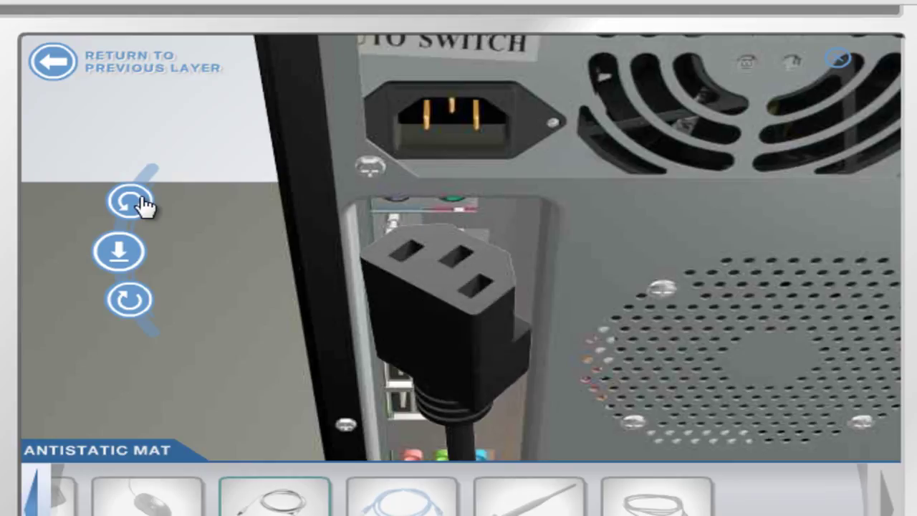
click(144, 206)
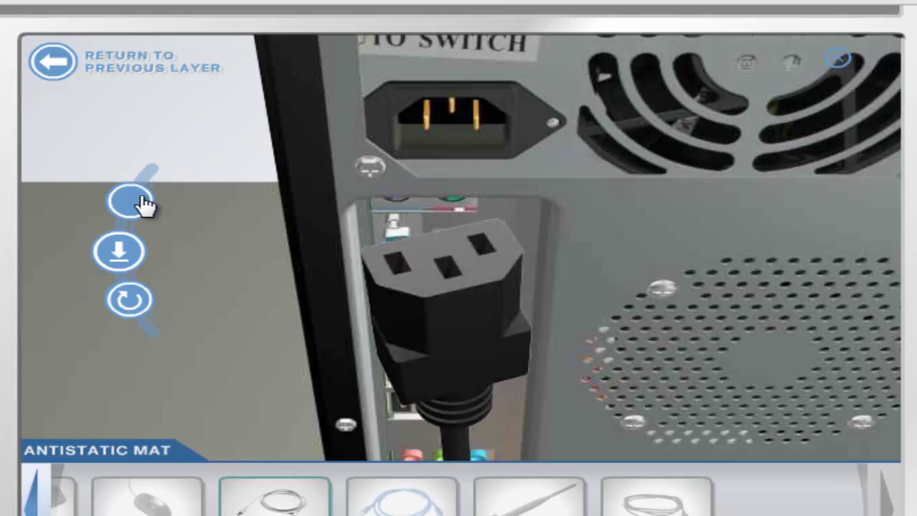
click(142, 288)
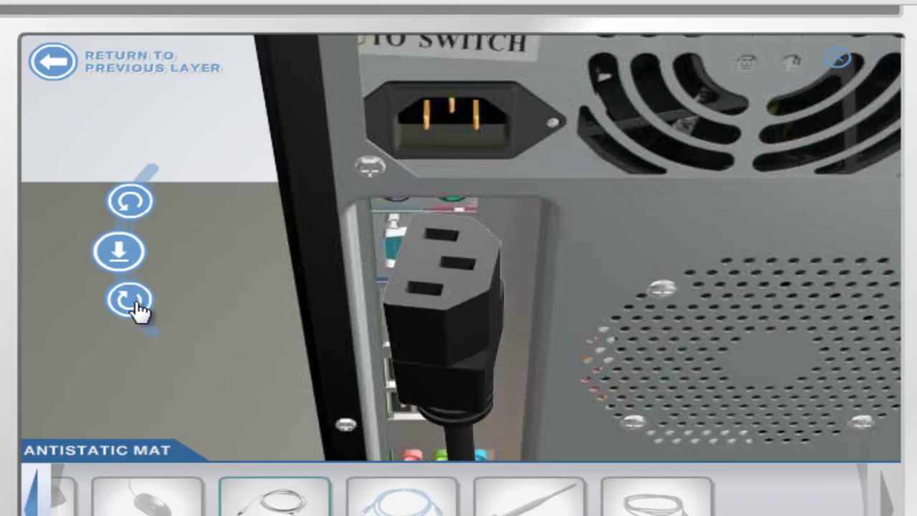
click(139, 308)
click(139, 308)
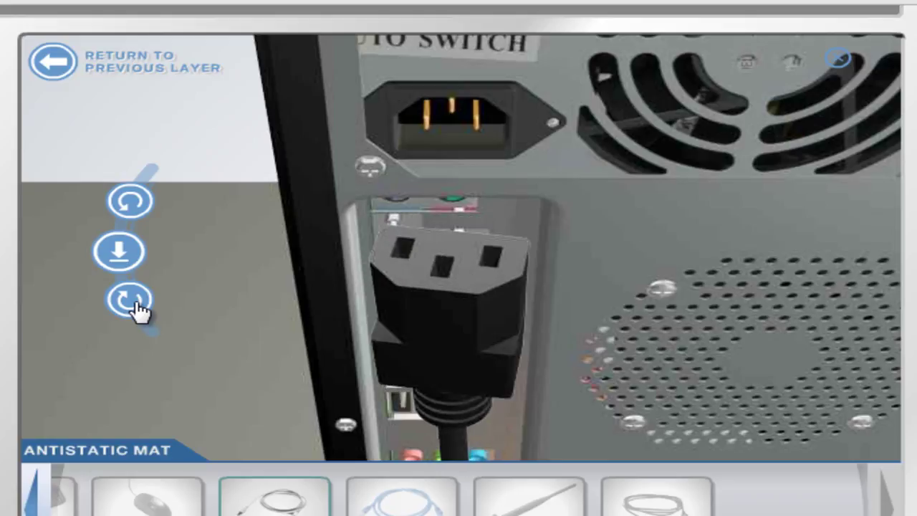
click(119, 252)
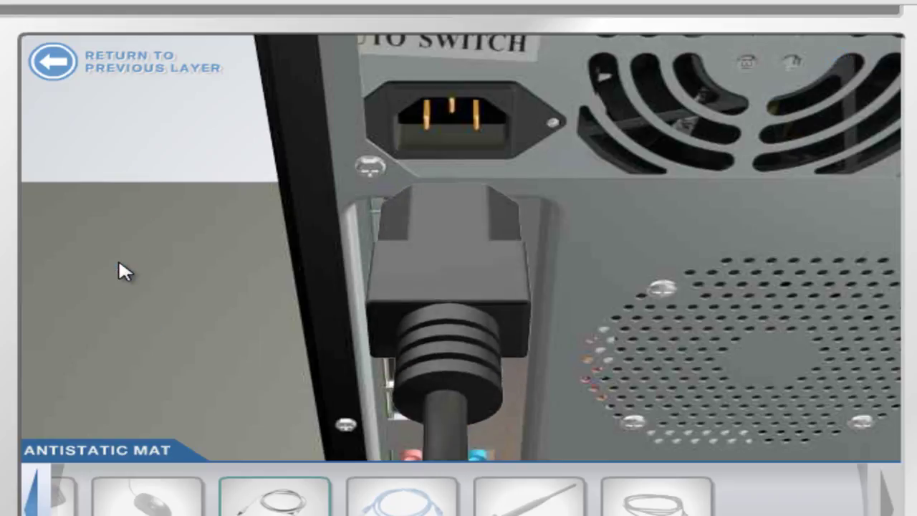